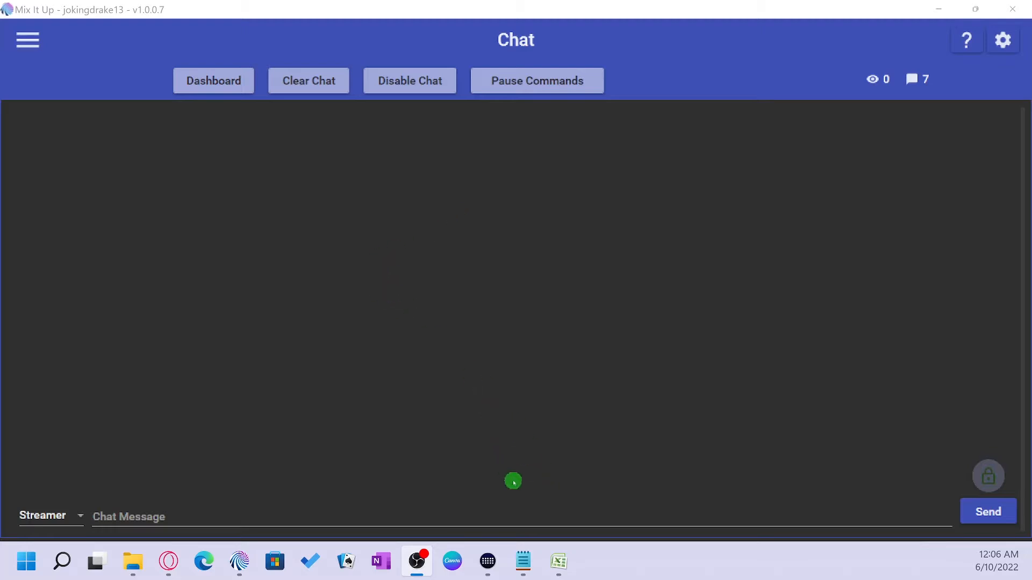
Review the grid coordinates and "Its A Hit!!" entries in the Battleship Tutorial text file in Notepad
{"action": "left_click", "coordinate": [523, 561]}
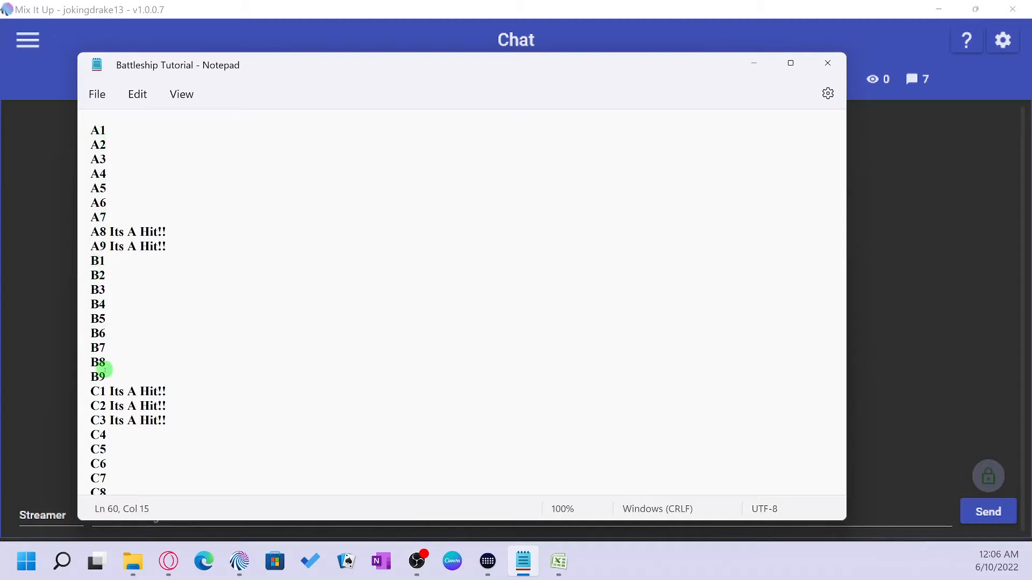
{"action": "scroll", "coordinate": [138, 382], "scroll_direction": "down", "scroll_amount": 7}
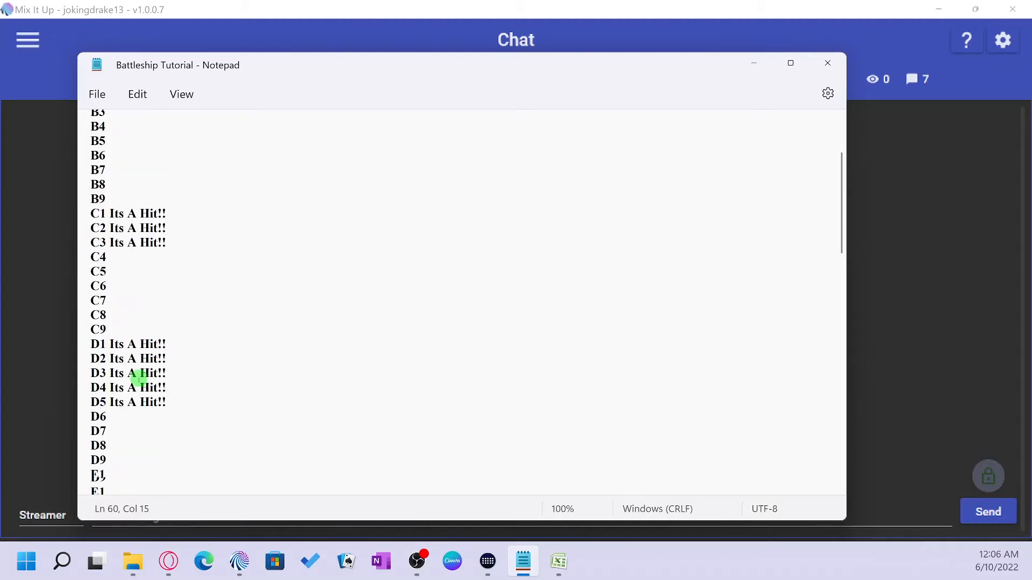
{"action": "scroll", "coordinate": [138, 378], "scroll_direction": "down", "scroll_amount": 16}
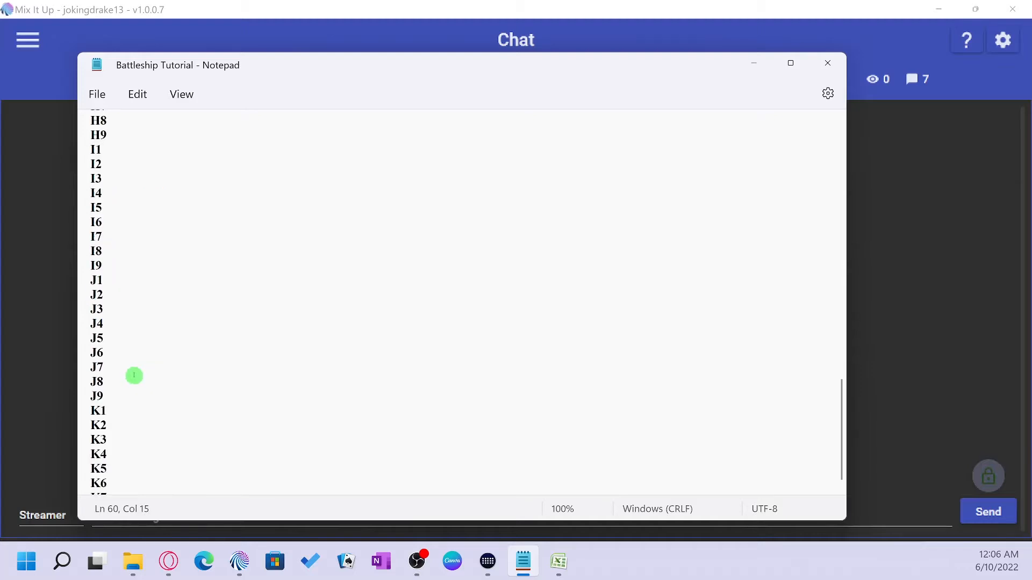
{"action": "scroll", "coordinate": [134, 375], "scroll_direction": "down", "scroll_amount": 1}
{"action": "scroll", "coordinate": [140, 360], "scroll_direction": "up", "scroll_amount": 7}
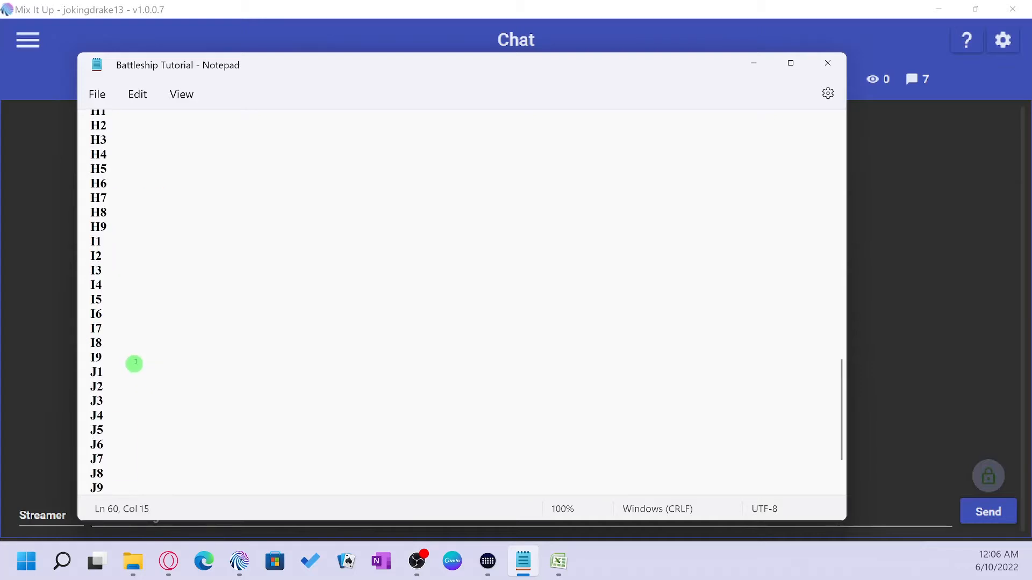
{"action": "scroll", "coordinate": [142, 354], "scroll_direction": "up", "scroll_amount": 17}
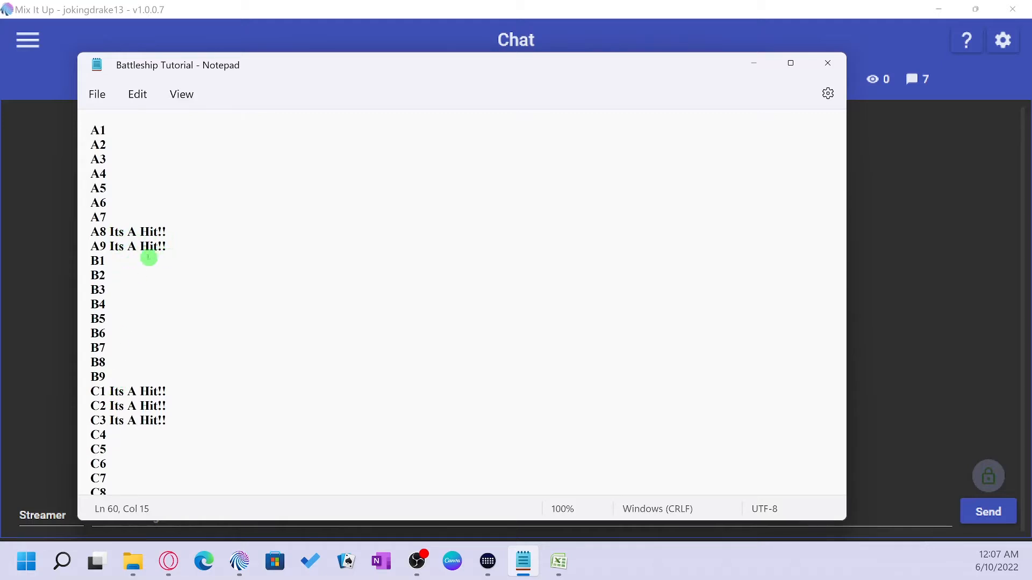
{"action": "scroll", "coordinate": [148, 258], "scroll_direction": "down", "scroll_amount": 3}
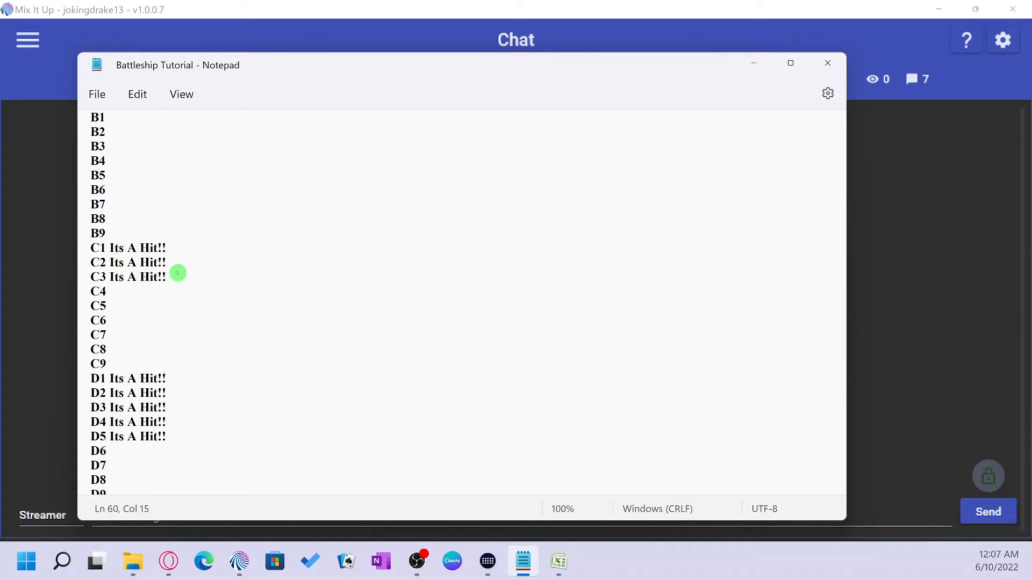
{"action": "scroll", "coordinate": [177, 273], "scroll_direction": "down", "scroll_amount": 1}
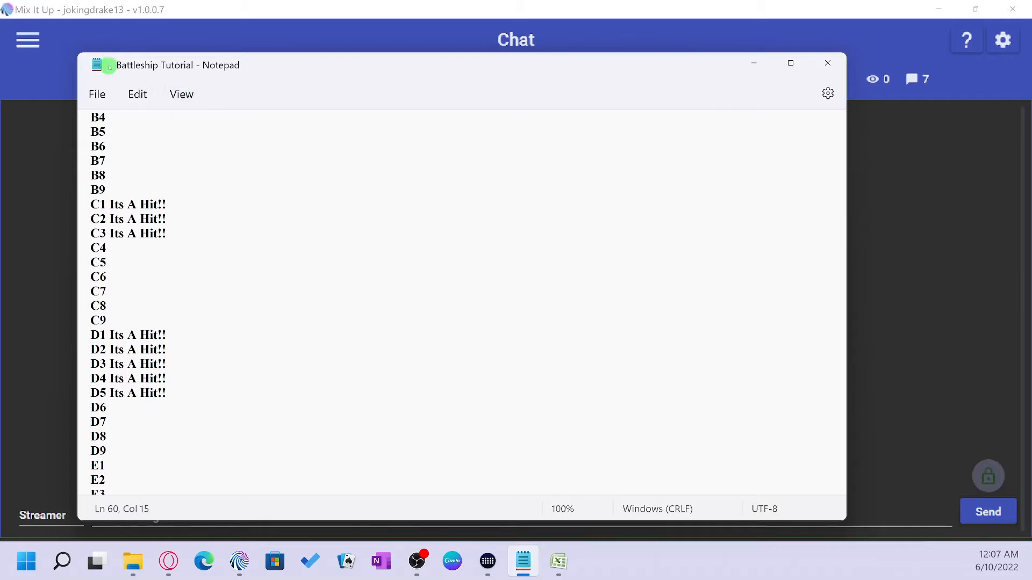
{"action": "left_click", "coordinate": [754, 62]}
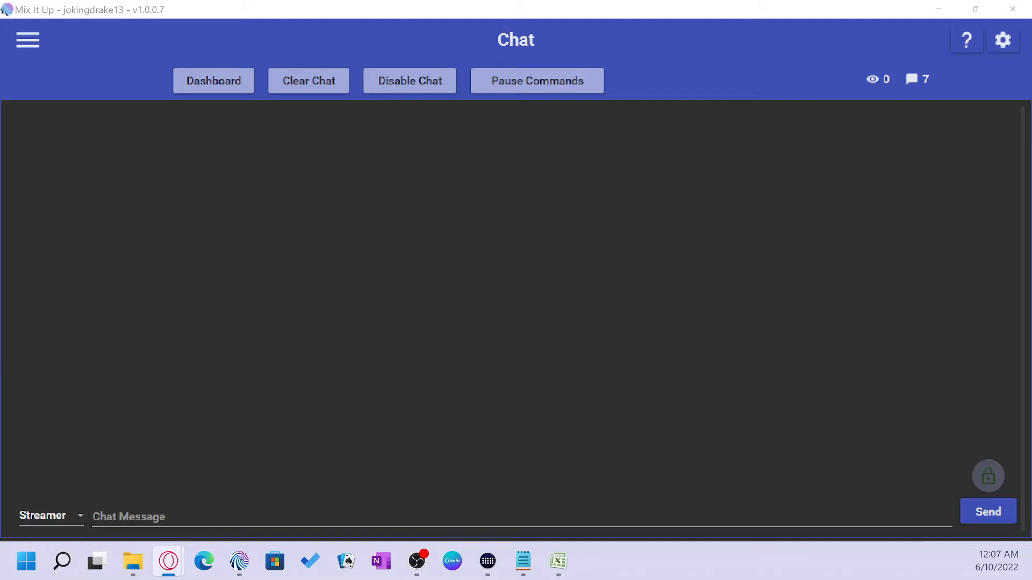
Switch to the Opera browser and create a blank Google Sheets spreadsheet from the Google home page
{"action": "left_click_drag", "start_coordinate": [0, 24], "coordinate": [484, 57]}
{"action": "left_click", "coordinate": [817, 68]}
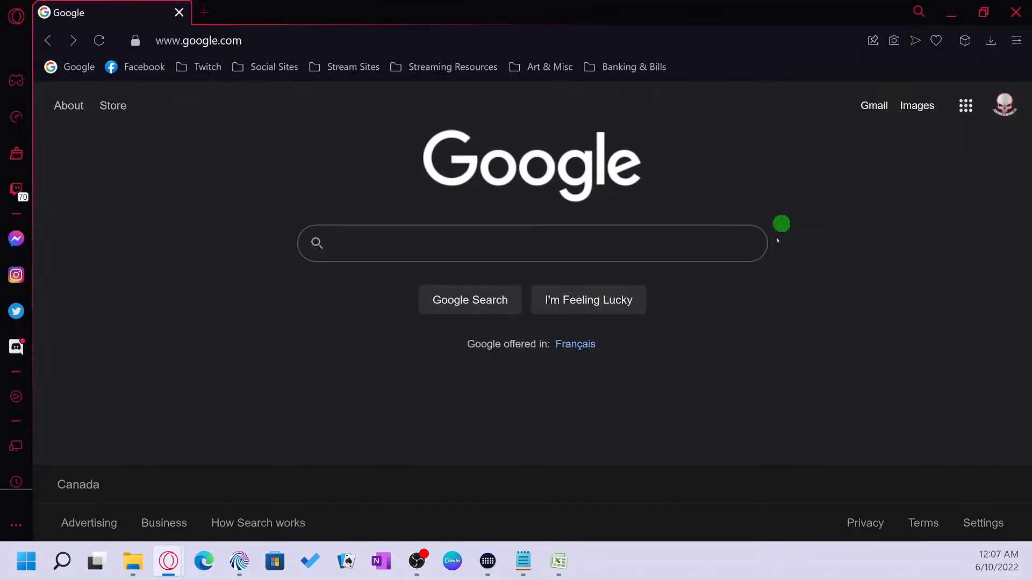
{"action": "left_click", "coordinate": [967, 107]}
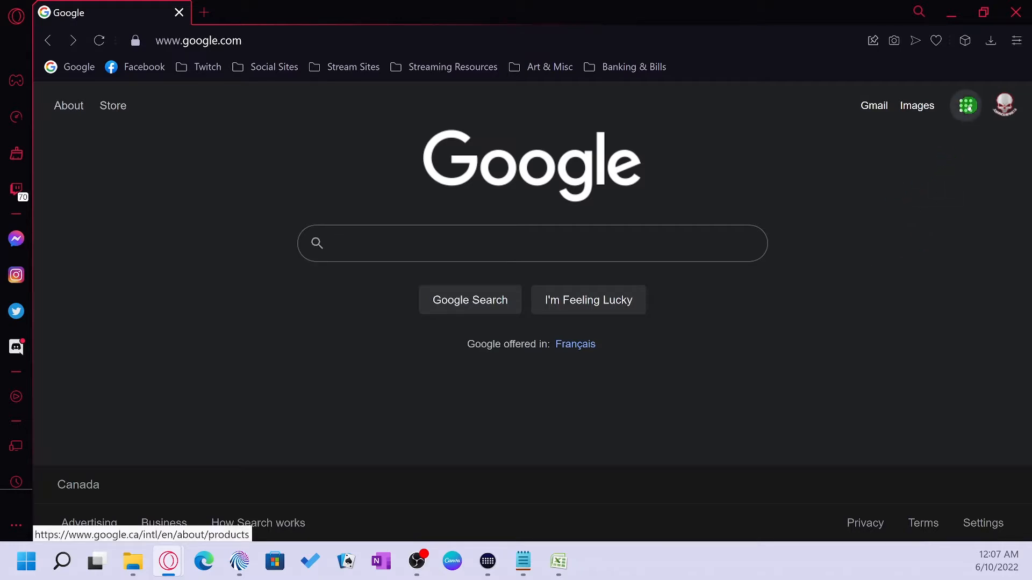
{"action": "scroll", "coordinate": [927, 280], "scroll_direction": "down", "scroll_amount": 6}
{"action": "scroll", "coordinate": [926, 280], "scroll_direction": "down", "scroll_amount": 1}
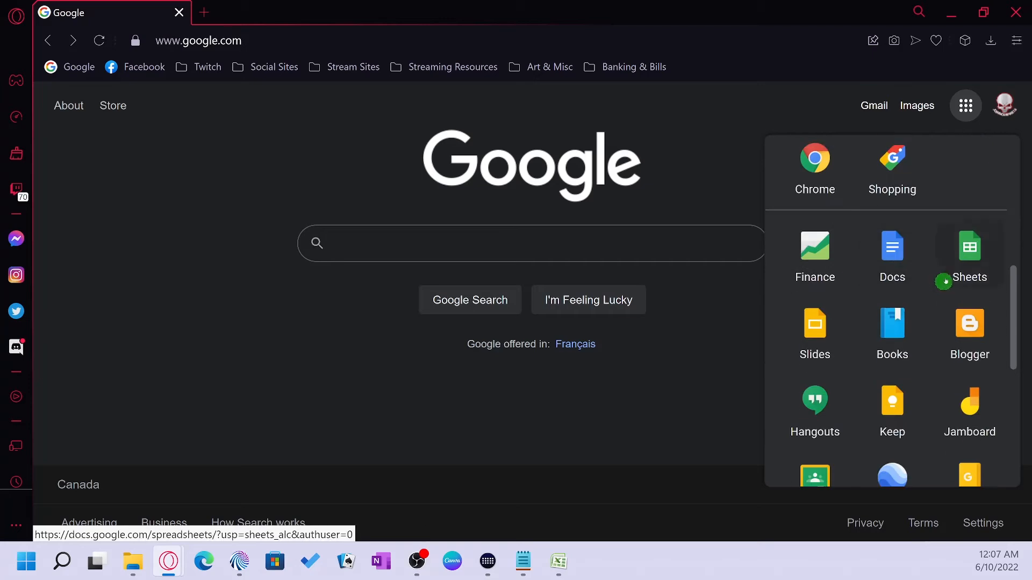
{"action": "left_click", "coordinate": [970, 244]}
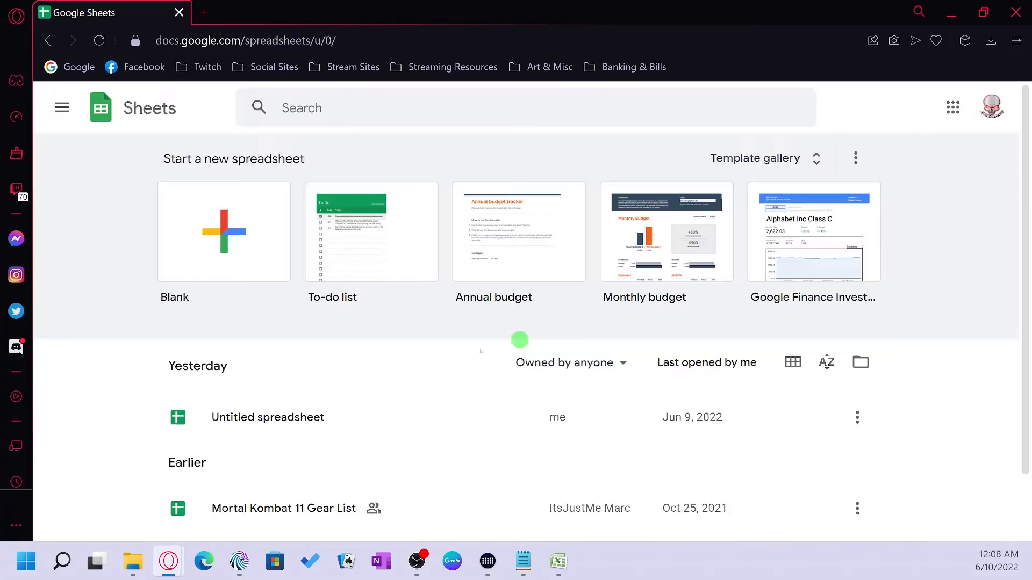
{"action": "left_click", "coordinate": [213, 234]}
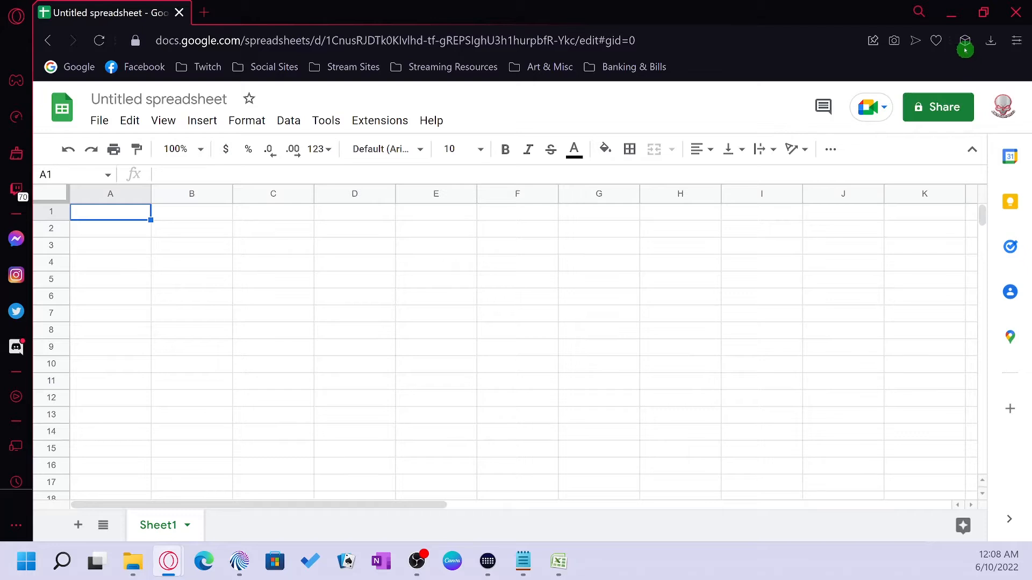
{"action": "left_click", "coordinate": [951, 12]}
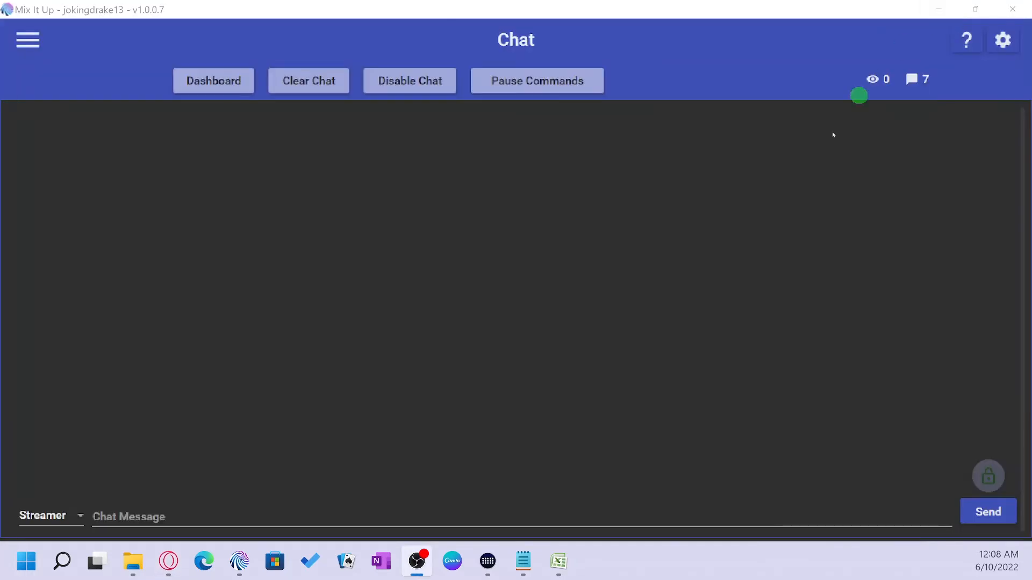
Switch to Excel and examine the coloured game grid in the Battleship workbook at full window size
{"action": "left_click", "coordinate": [570, 569]}
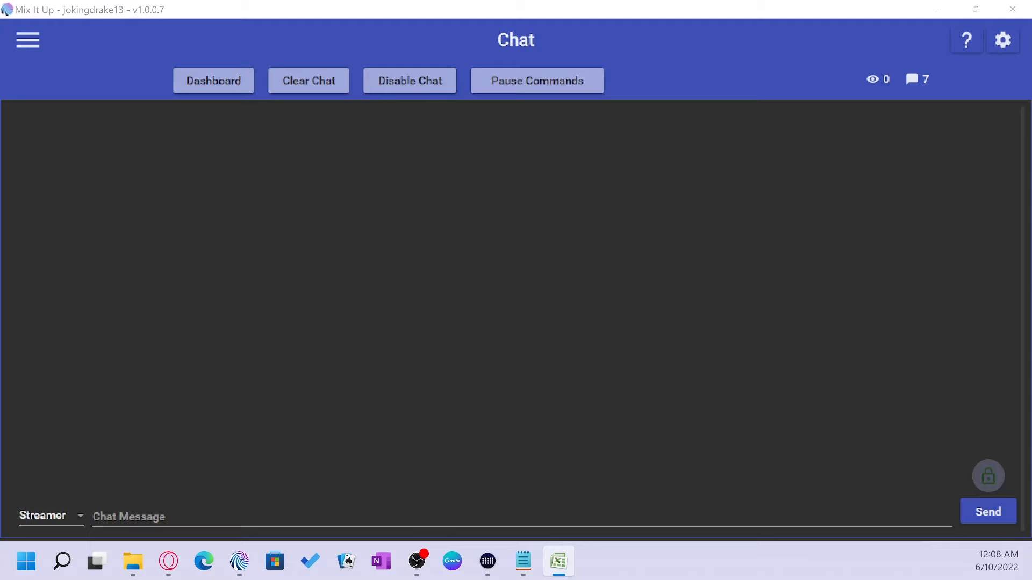
{"action": "left_click_drag", "start_coordinate": [0, 27], "coordinate": [641, 69]}
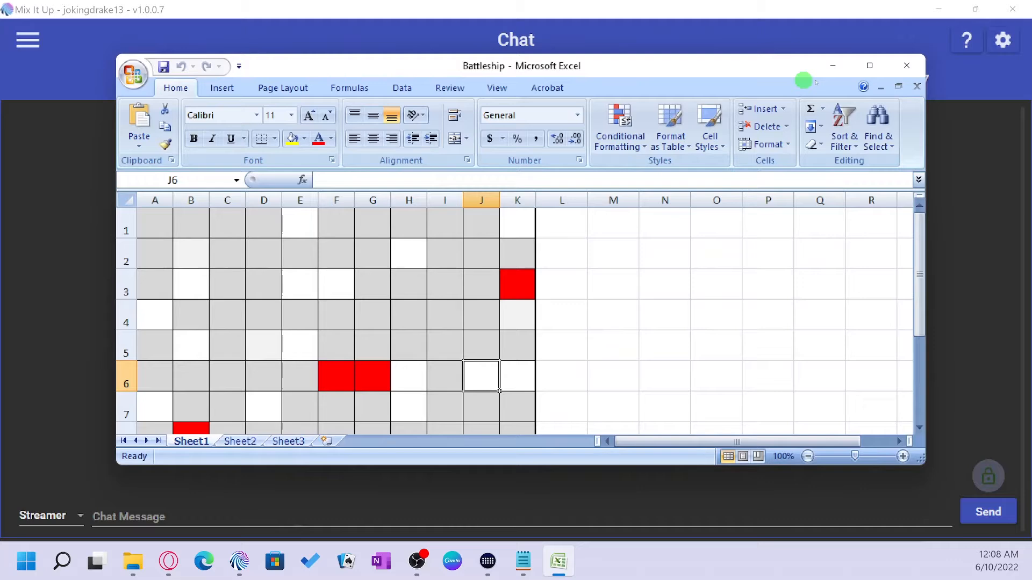
{"action": "left_click", "coordinate": [869, 65]}
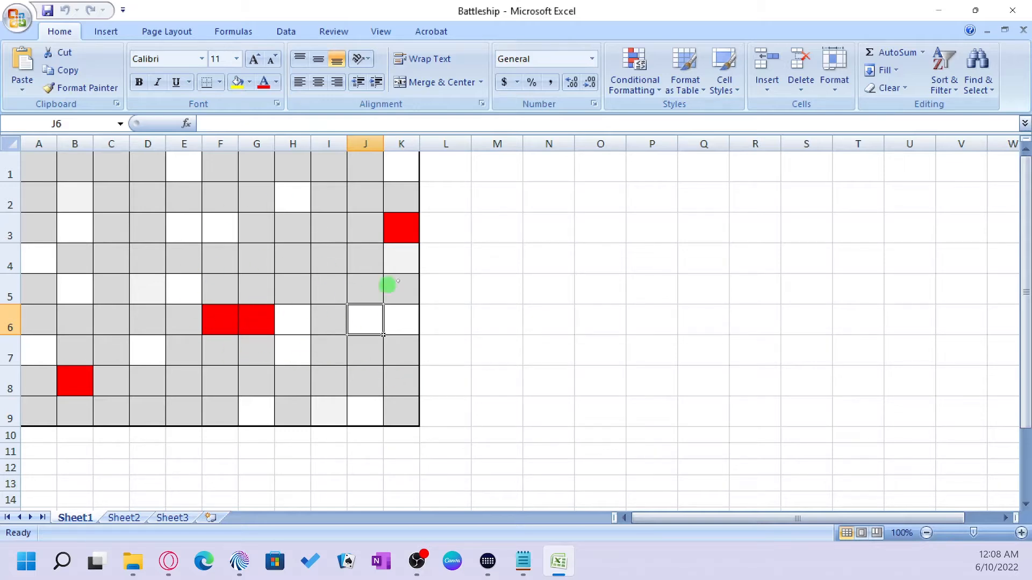
{"action": "left_click", "coordinate": [939, 10]}
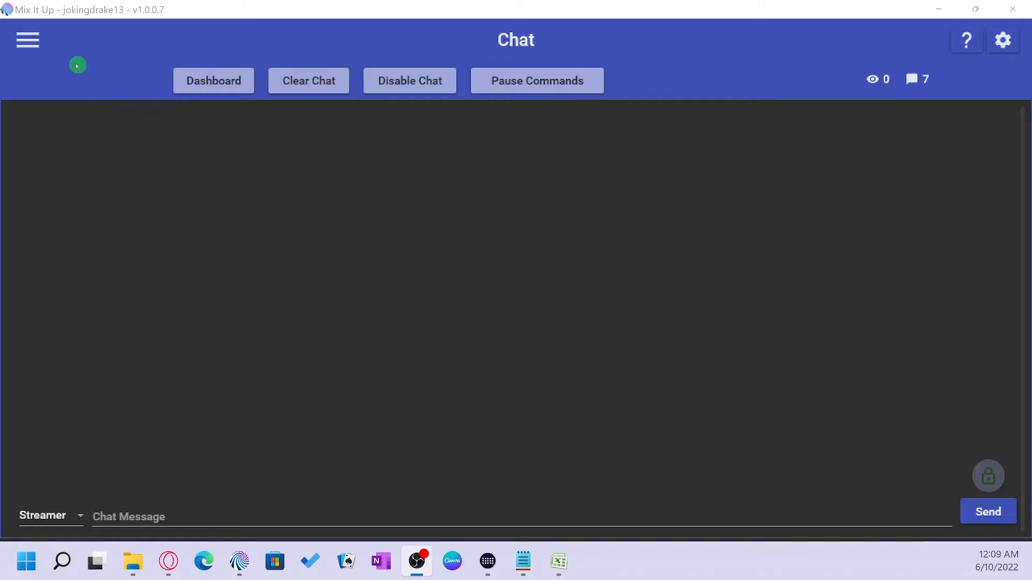
Create a new Twitch channel point reward named Battle in Mix It Up
{"action": "left_click", "coordinate": [27, 41]}
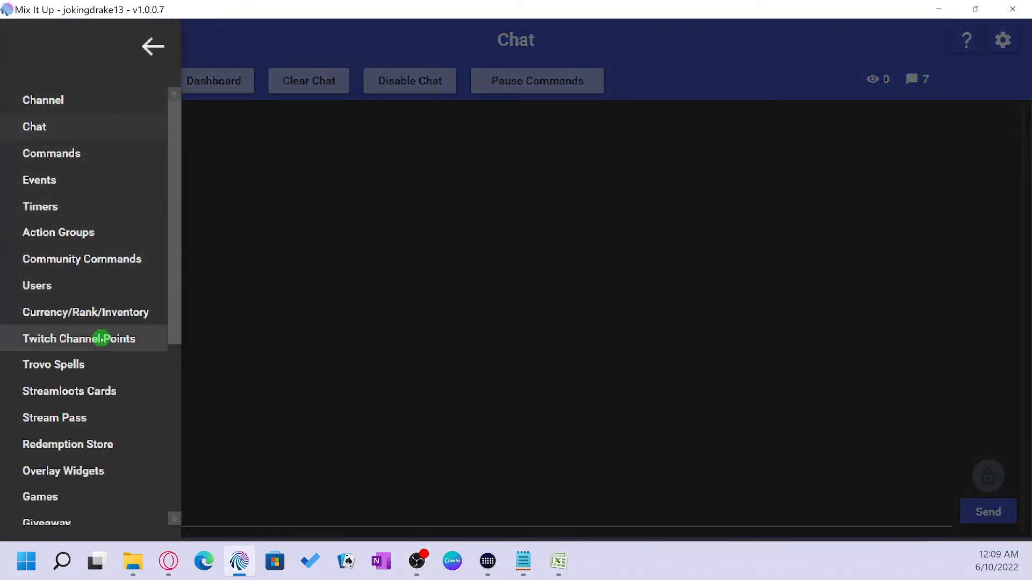
{"action": "left_click", "coordinate": [115, 338]}
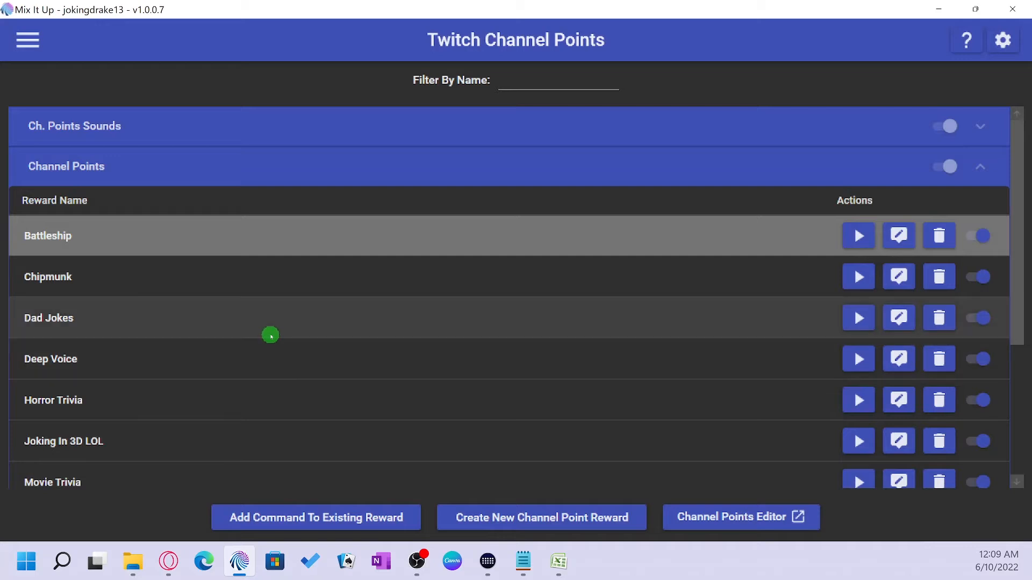
{"action": "left_click", "coordinate": [553, 519]}
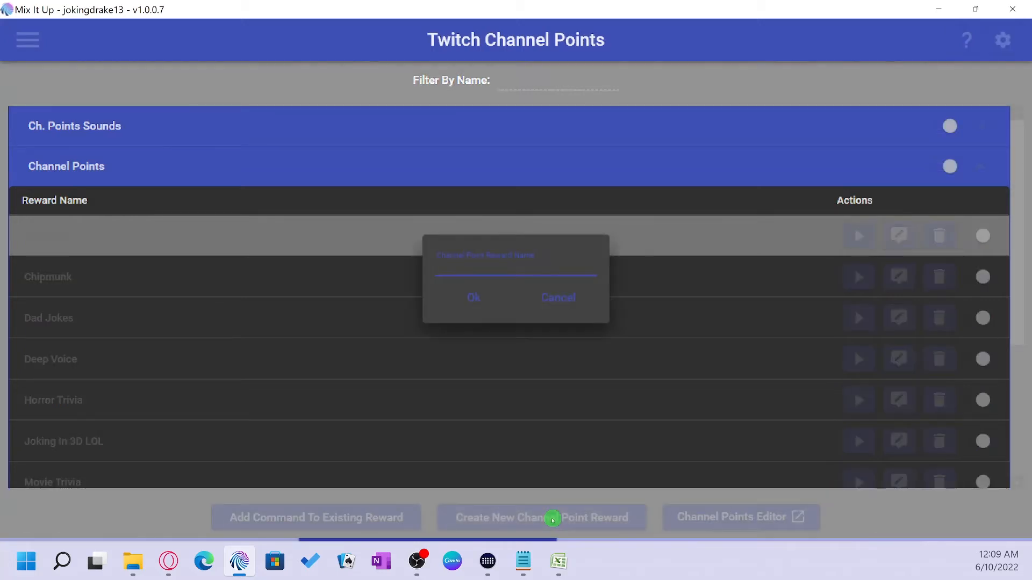
{"action": "type", "text": "Battle"}
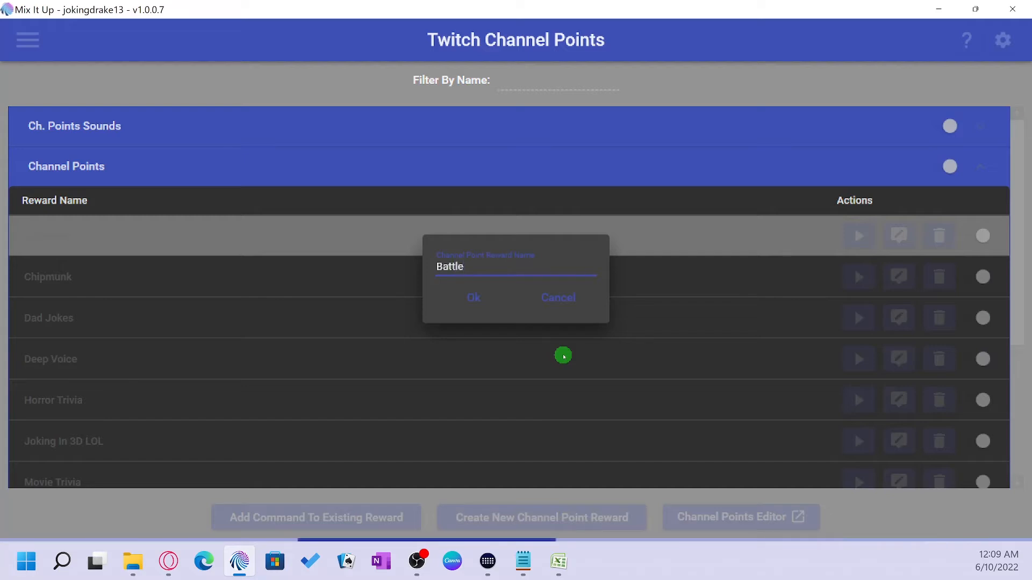
{"action": "left_click", "coordinate": [471, 298]}
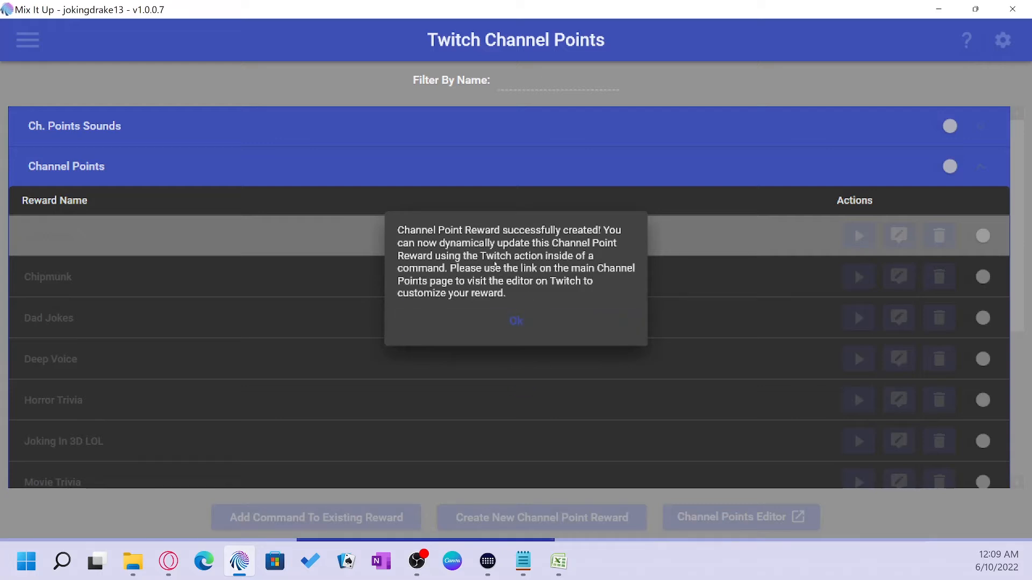
{"action": "left_click", "coordinate": [517, 320]}
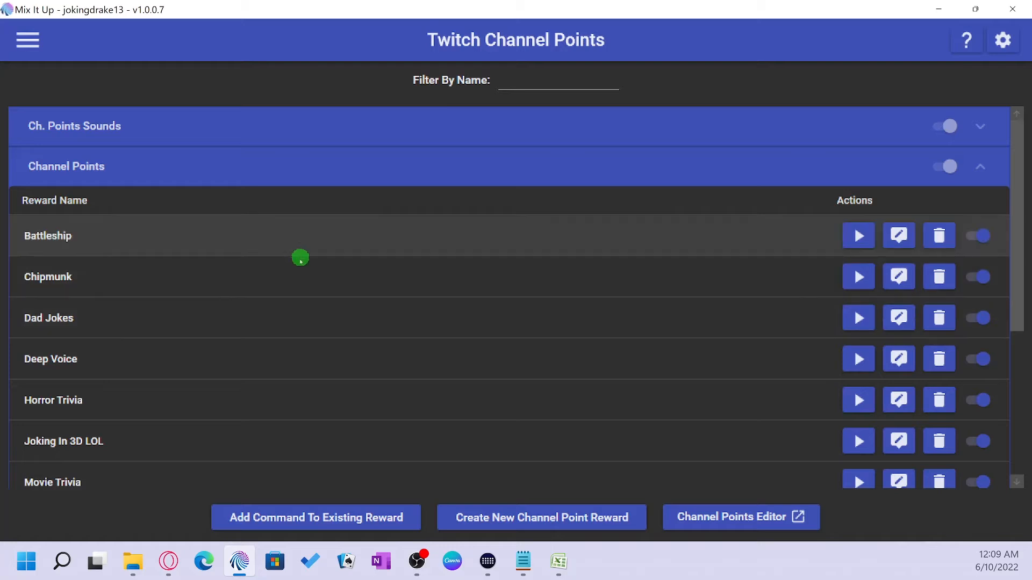
Open the ungrouped Battle reward's command for editing
{"action": "scroll", "coordinate": [304, 283], "scroll_direction": "down", "scroll_amount": 3}
{"action": "scroll", "coordinate": [304, 282], "scroll_direction": "down", "scroll_amount": 5}
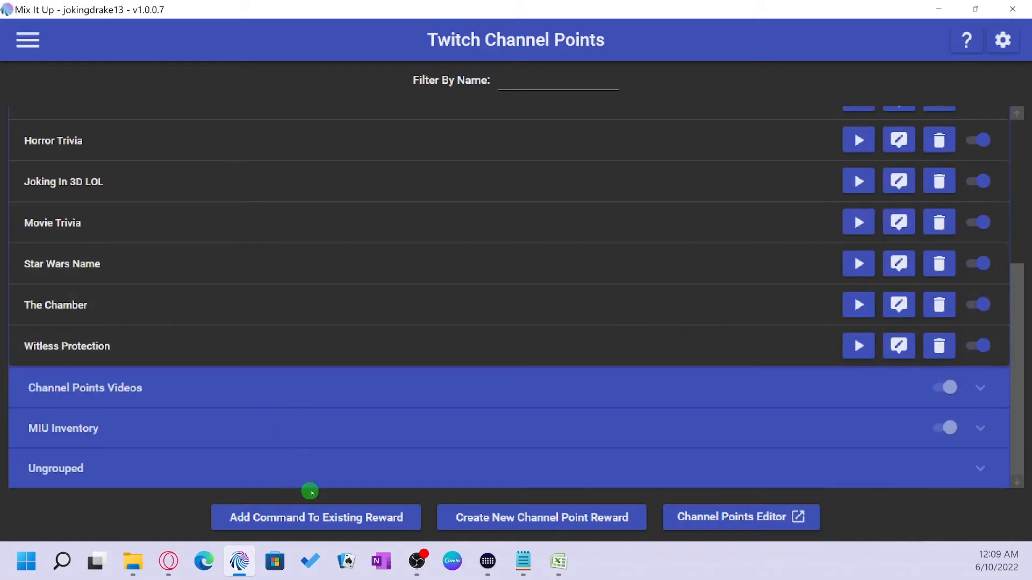
{"action": "left_click", "coordinate": [328, 466]}
{"action": "scroll", "coordinate": [344, 461], "scroll_direction": "down", "scroll_amount": 3}
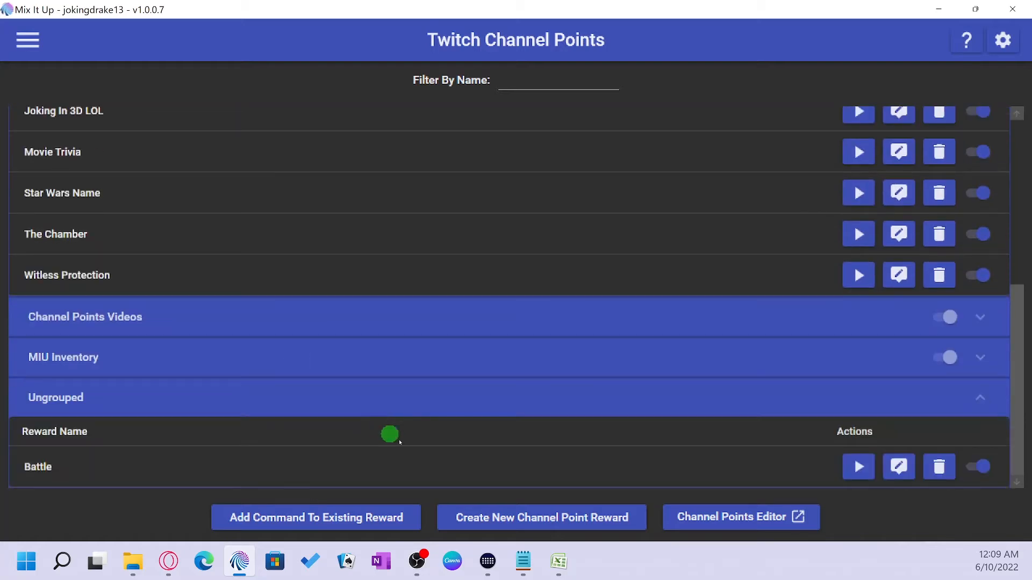
{"action": "left_click", "coordinate": [900, 468]}
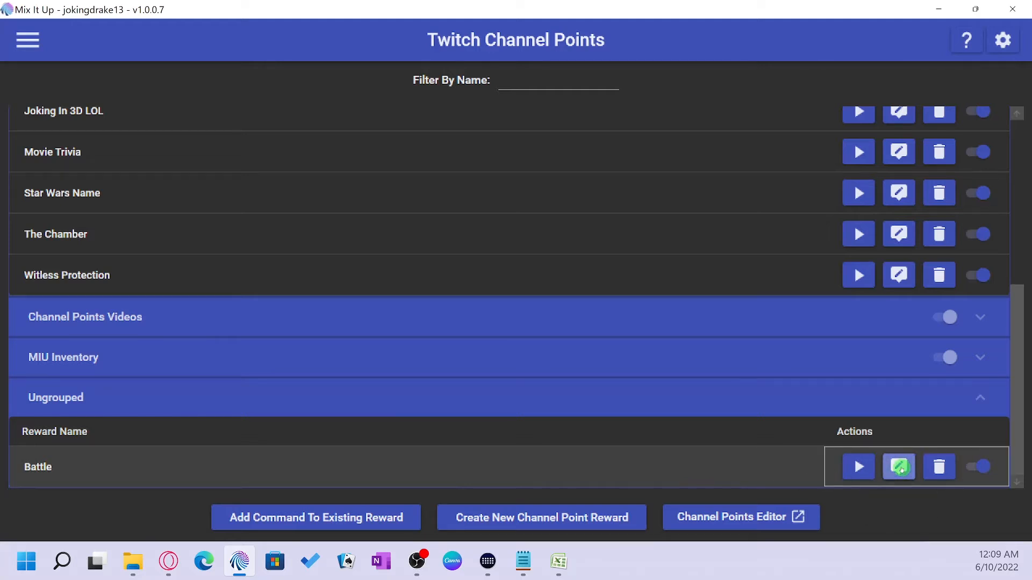
{"action": "left_click", "coordinate": [901, 469]}
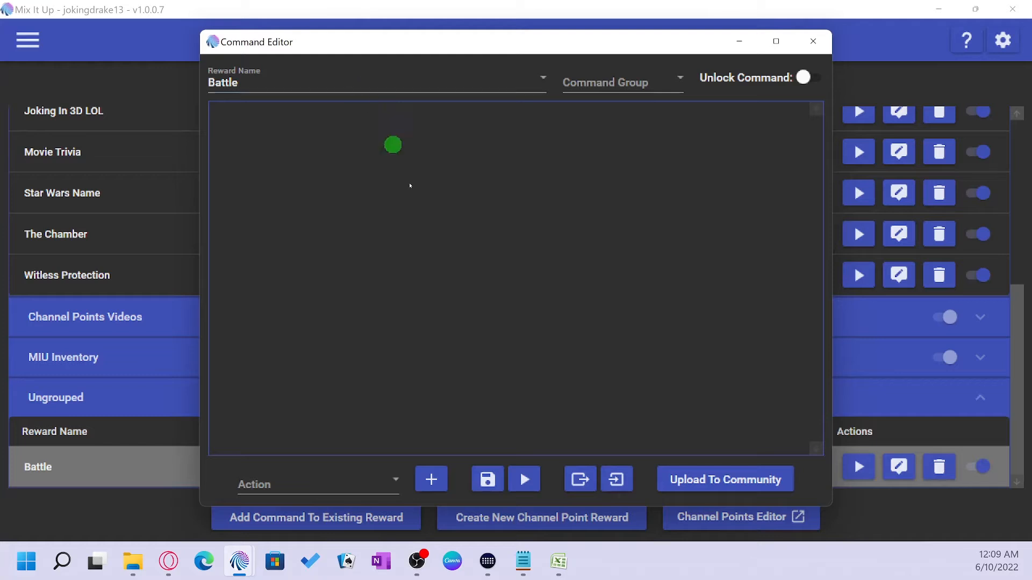
Add a File (Read & Write) action to the Battle command and set it to Read Random Line From File
{"action": "left_click", "coordinate": [395, 481]}
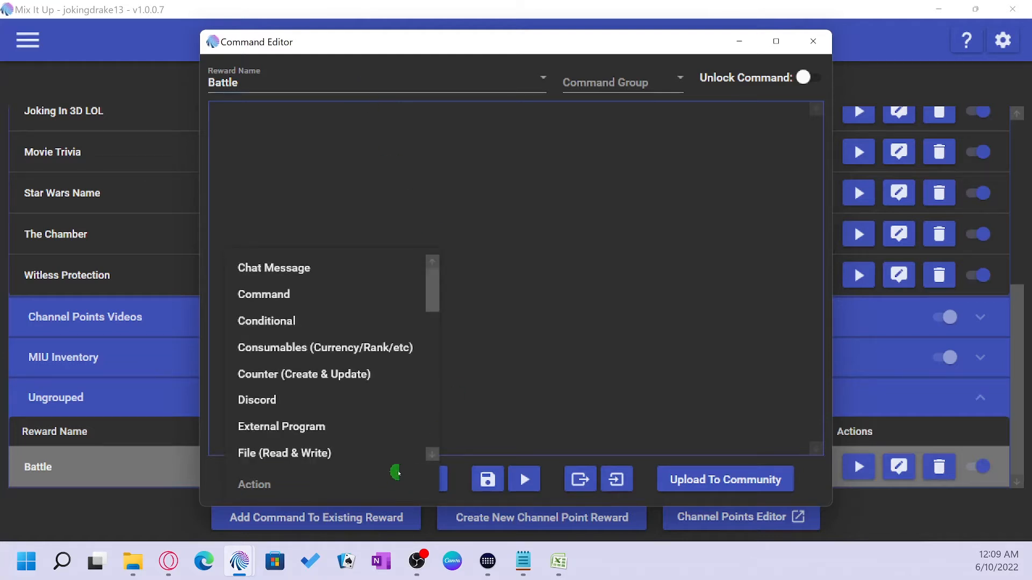
{"action": "scroll", "coordinate": [350, 376], "scroll_direction": "down", "scroll_amount": 2}
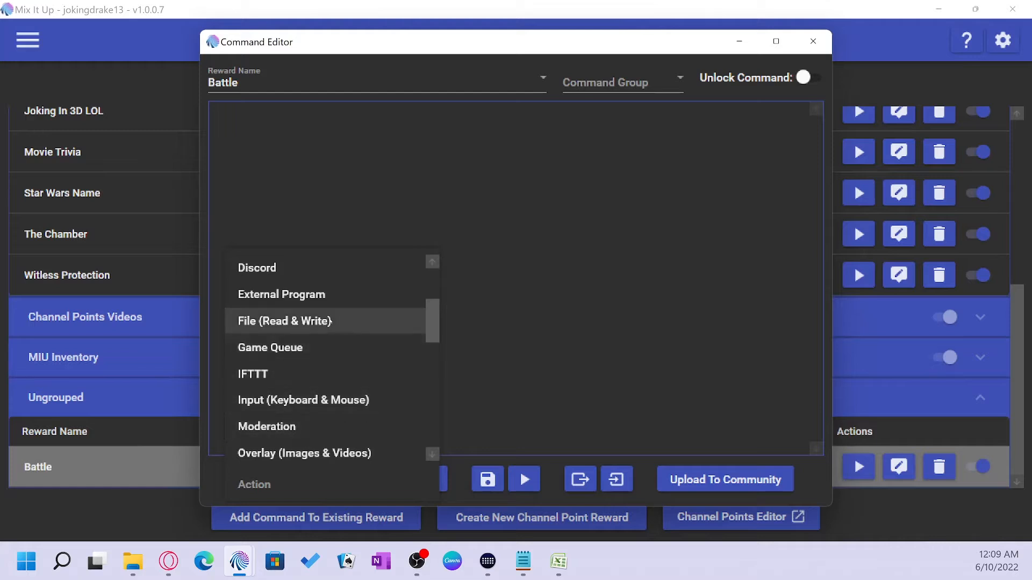
{"action": "left_click", "coordinate": [306, 322]}
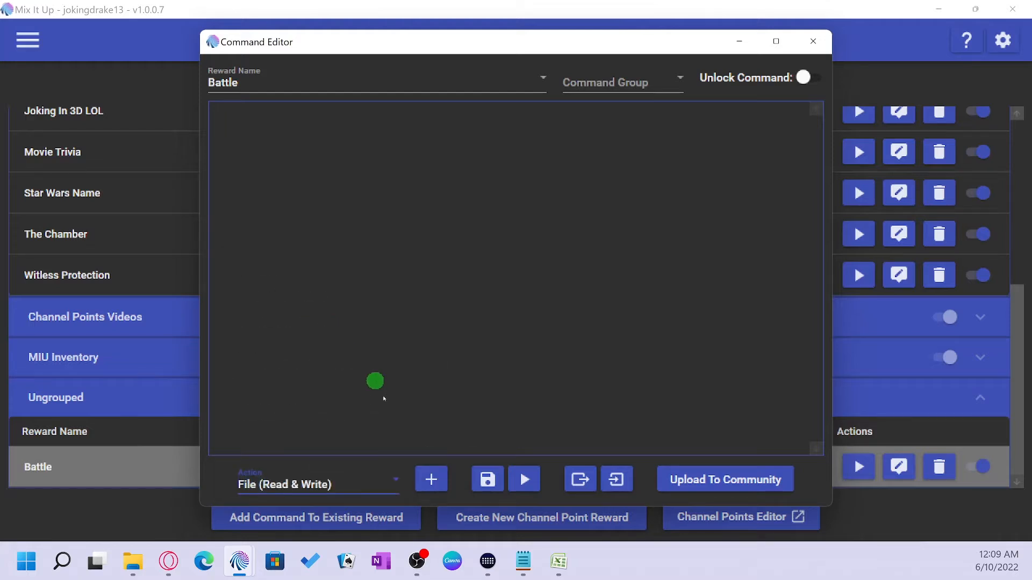
{"action": "left_click", "coordinate": [433, 478]}
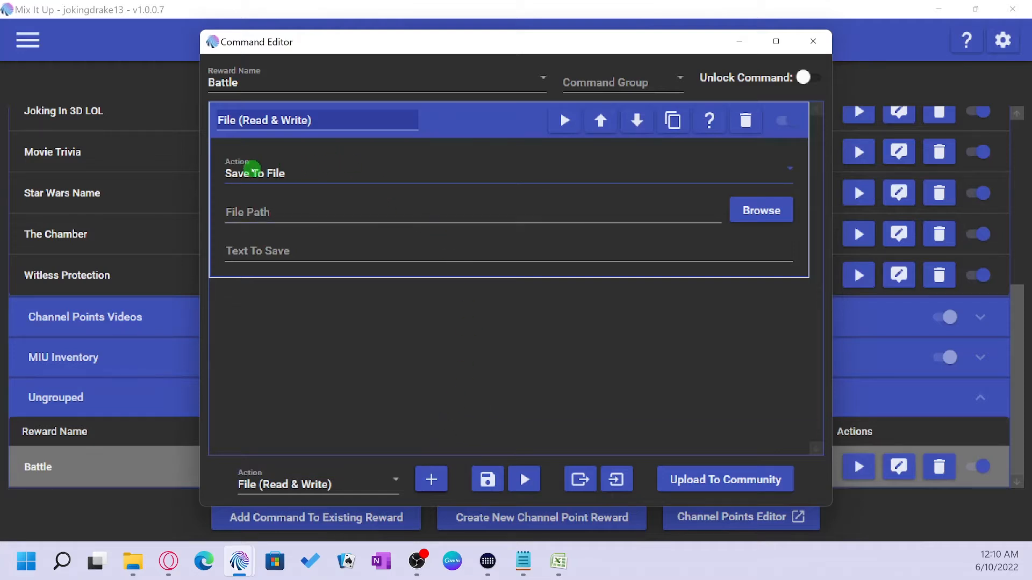
{"action": "left_click", "coordinate": [628, 173]}
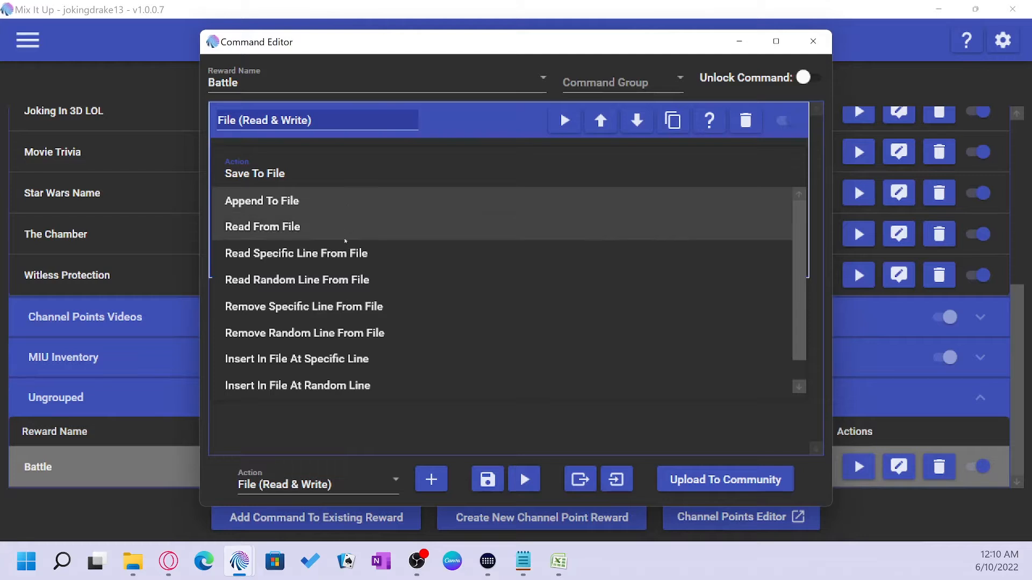
{"action": "left_click", "coordinate": [359, 281]}
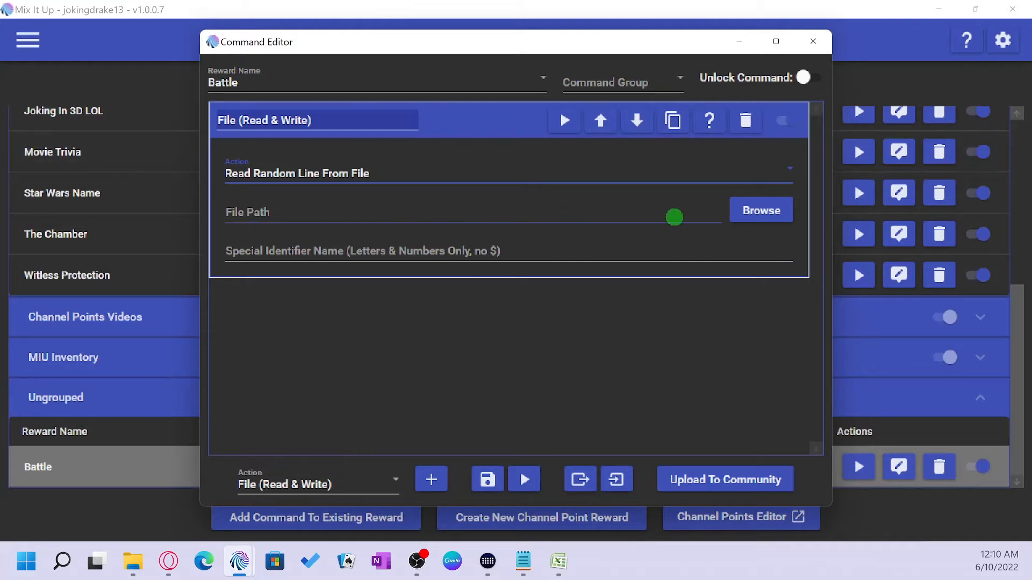
Set the random-line read action's file to Battleship Tutorial.txt from D:\All my files\Text Files For MixItUp and its special identifier to Shoot
{"action": "left_click", "coordinate": [760, 210]}
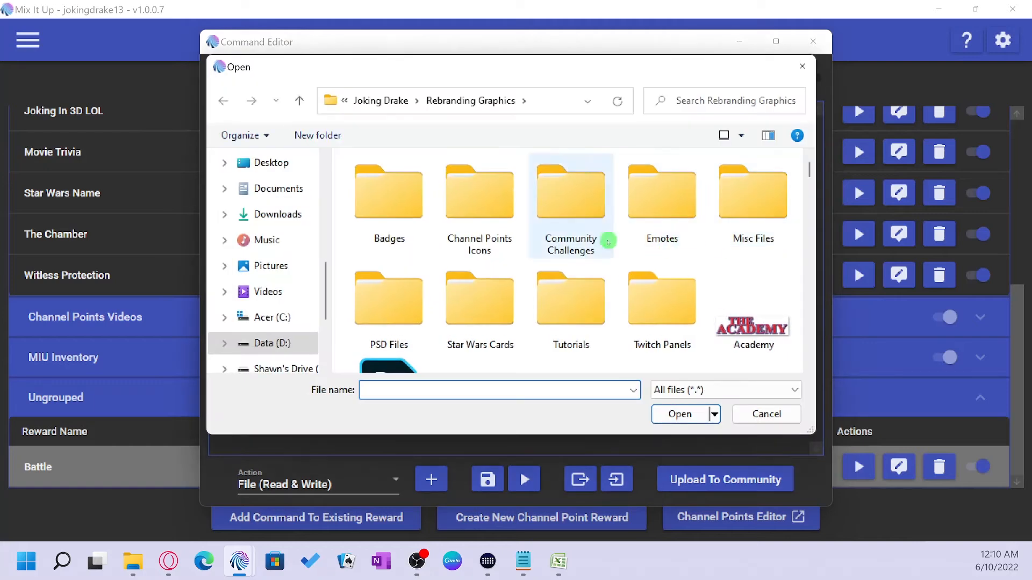
{"action": "left_click", "coordinate": [285, 343]}
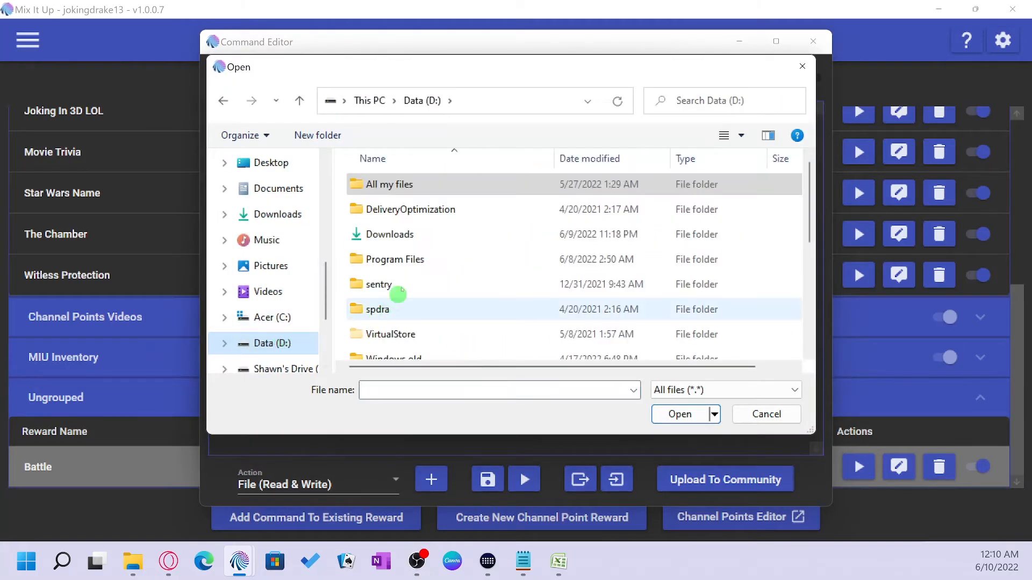
{"action": "double_click", "coordinate": [369, 183]}
{"action": "scroll", "coordinate": [428, 226], "scroll_direction": "down", "scroll_amount": 4}
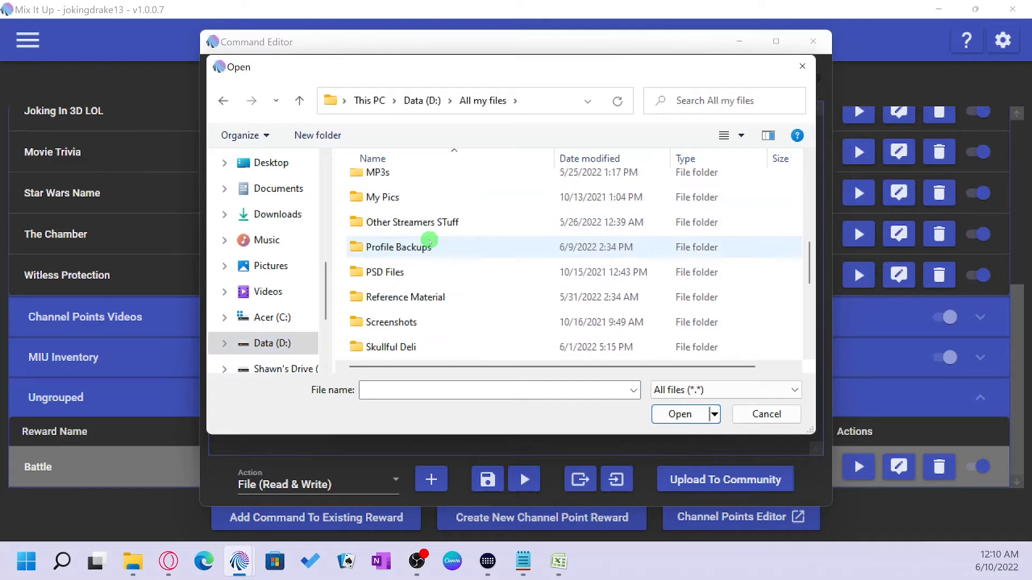
{"action": "scroll", "coordinate": [429, 258], "scroll_direction": "down", "scroll_amount": 3}
{"action": "left_click", "coordinate": [430, 200]}
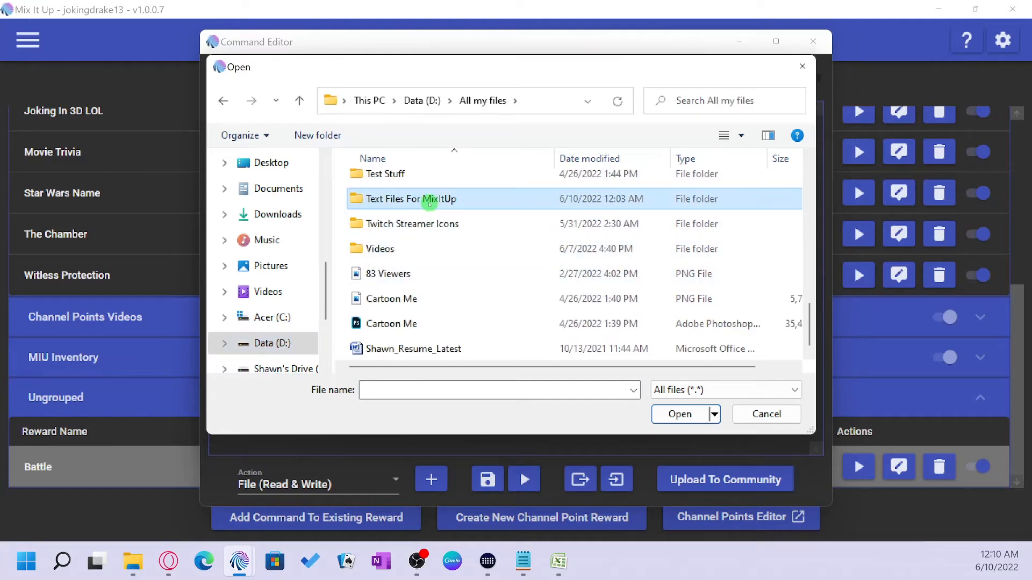
{"action": "double_click", "coordinate": [429, 200]}
{"action": "left_click", "coordinate": [443, 209]}
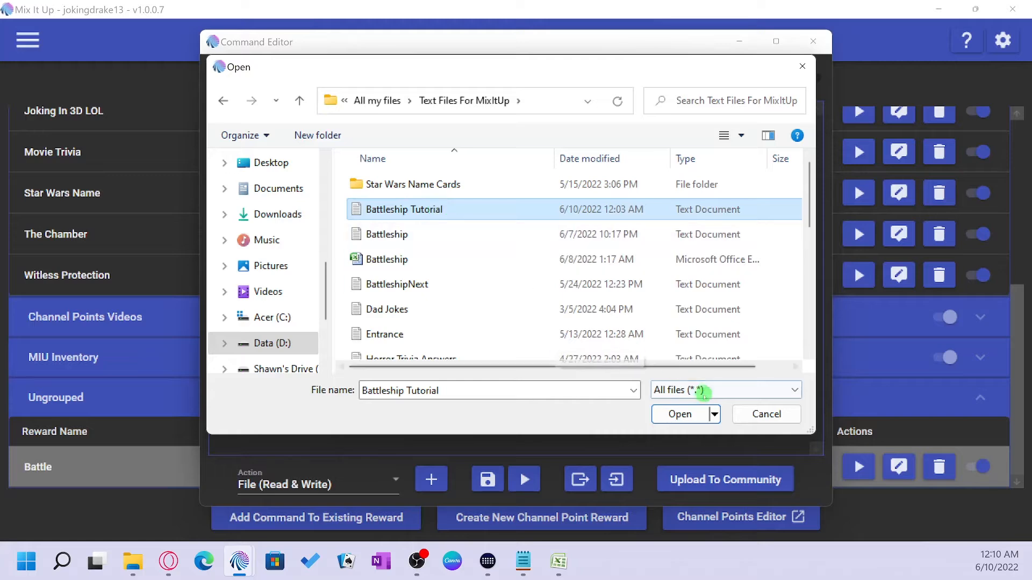
{"action": "left_click", "coordinate": [680, 414]}
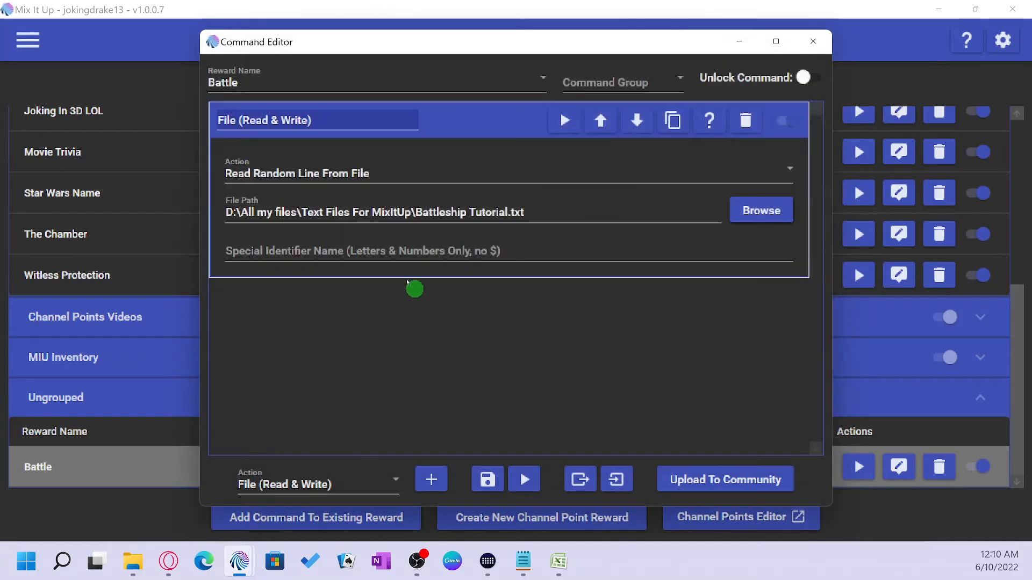
{"action": "left_click", "coordinate": [325, 248]}
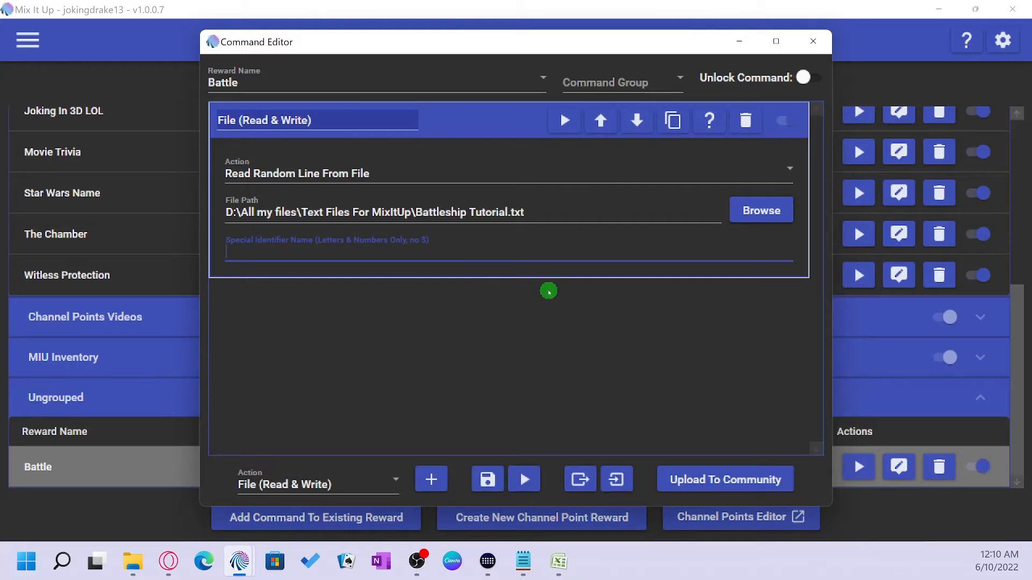
{"action": "type", "text": "Shoot"}
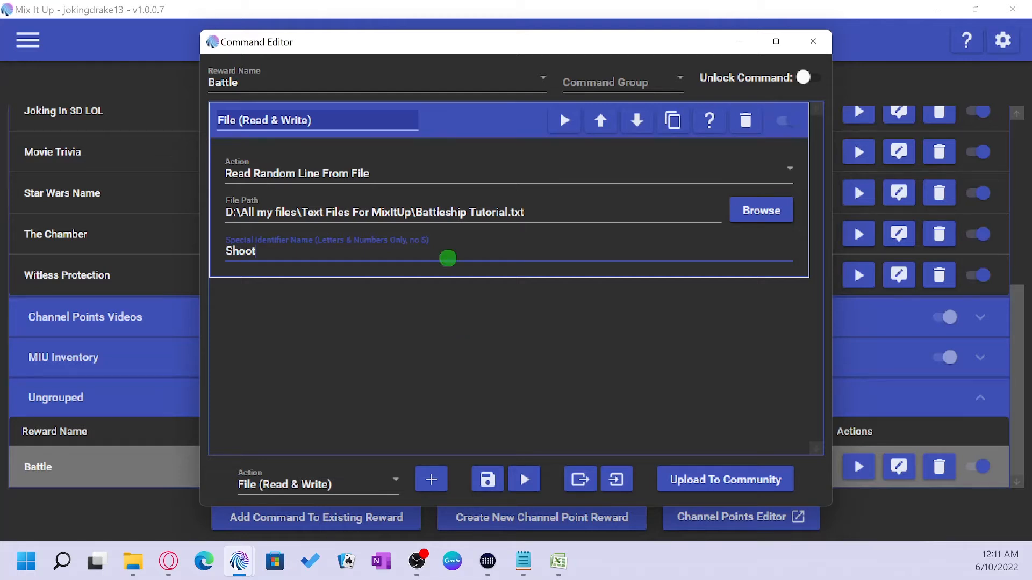
Add a second File (Read & Write) action to the Battle command and set it to Remove Random Line From File
{"action": "left_click", "coordinate": [393, 481]}
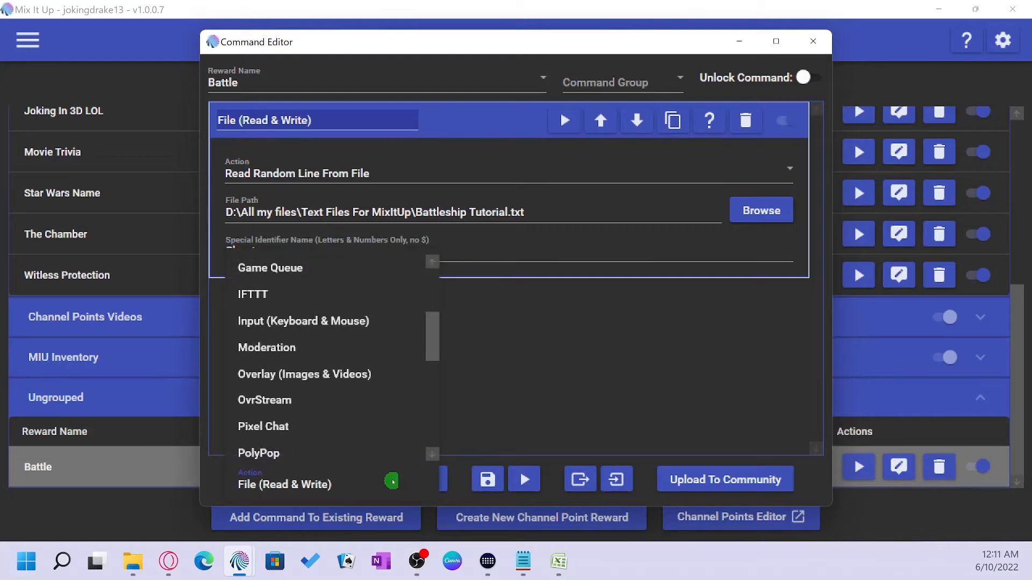
{"action": "scroll", "coordinate": [322, 376], "scroll_direction": "down", "scroll_amount": 3}
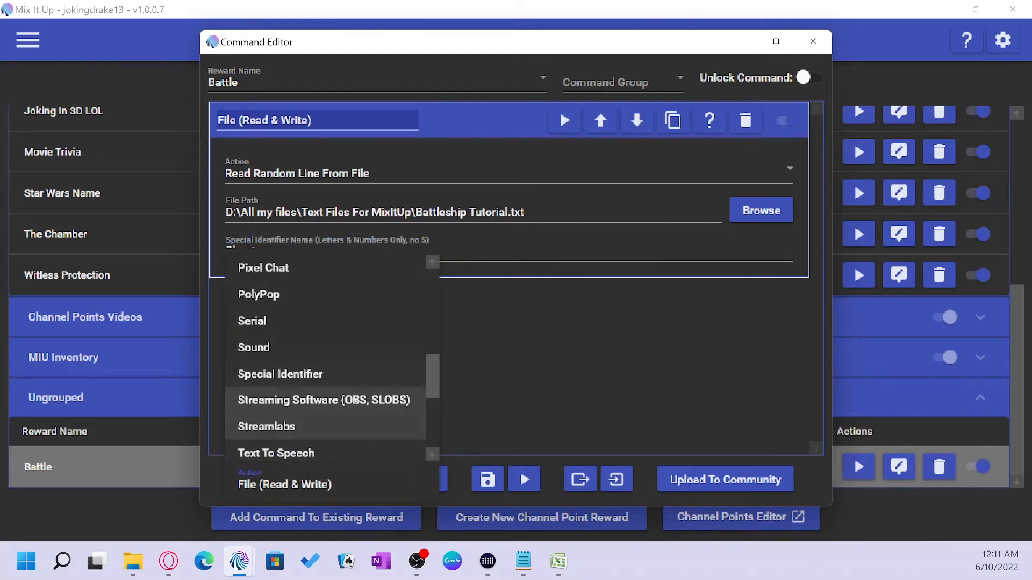
{"action": "left_click", "coordinate": [317, 483]}
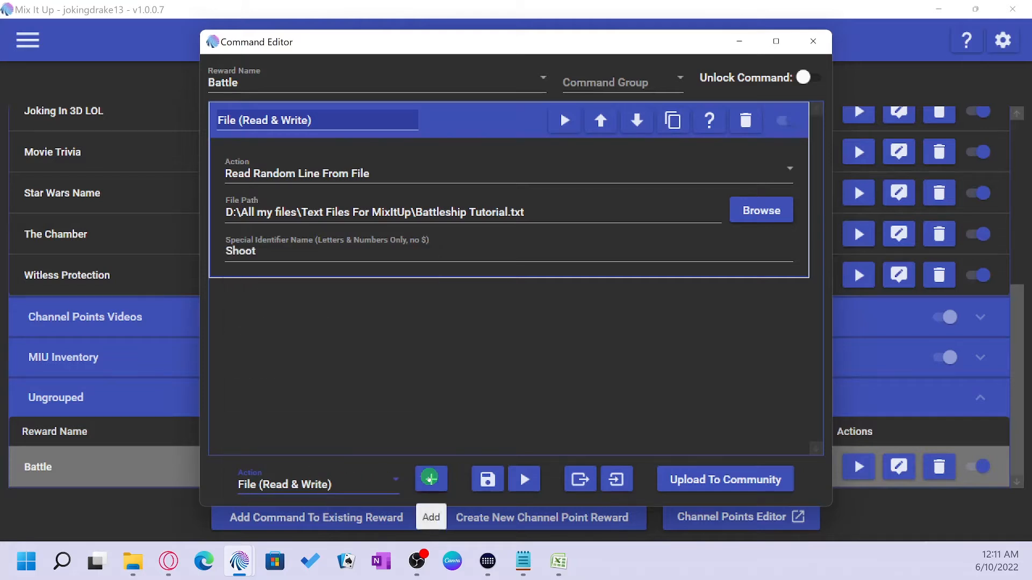
{"action": "left_click", "coordinate": [430, 477]}
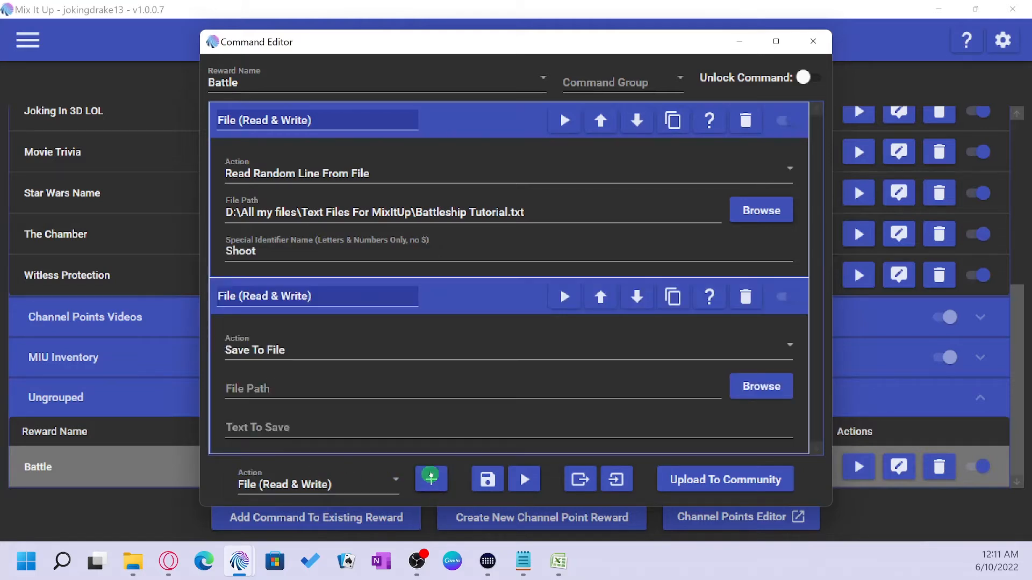
{"action": "left_click", "coordinate": [672, 347]}
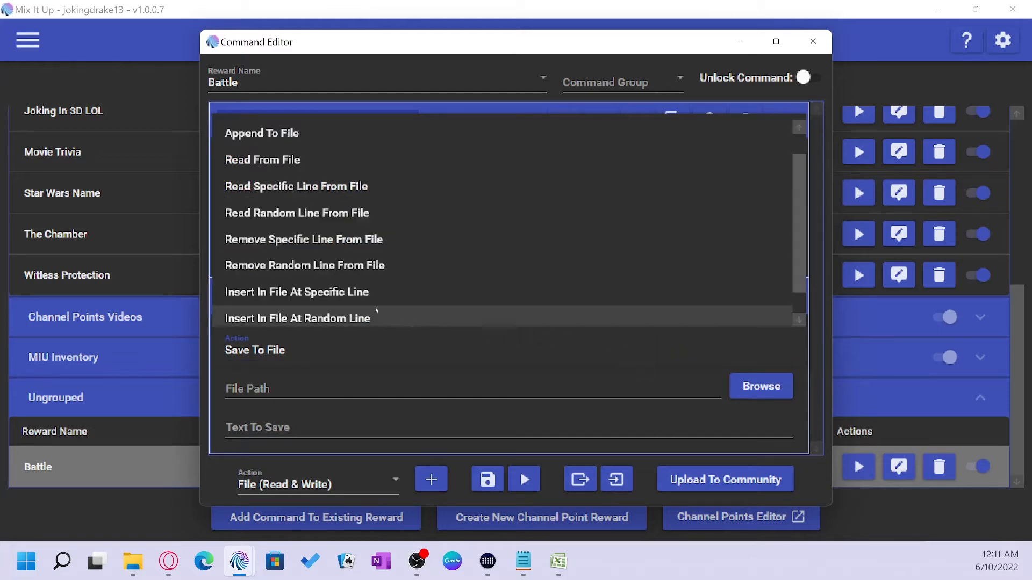
{"action": "left_click", "coordinate": [342, 265]}
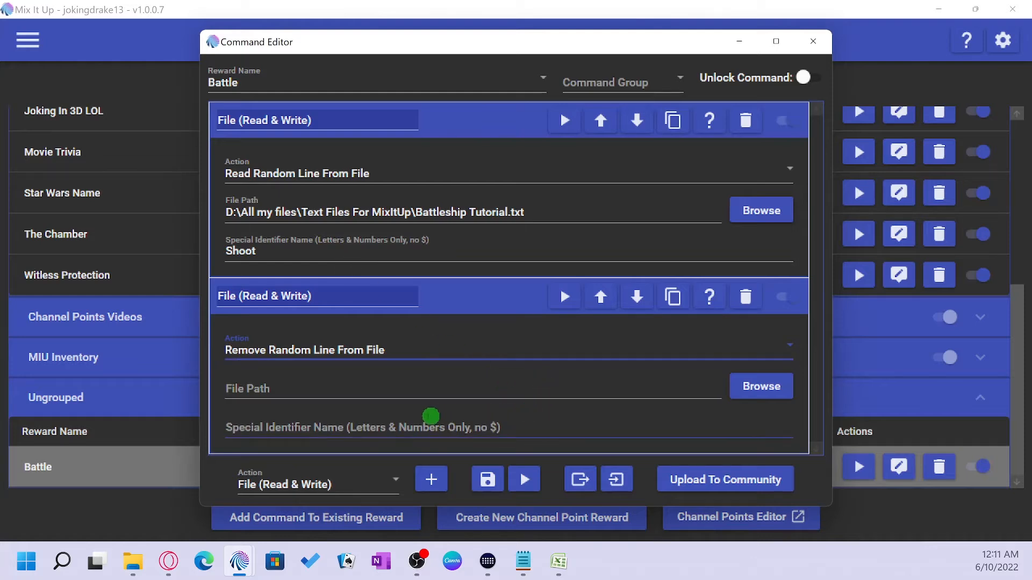
Give the Remove Random Line action the special identifier Shoot and the file Battleship Tutorial.txt
{"action": "left_click", "coordinate": [379, 422]}
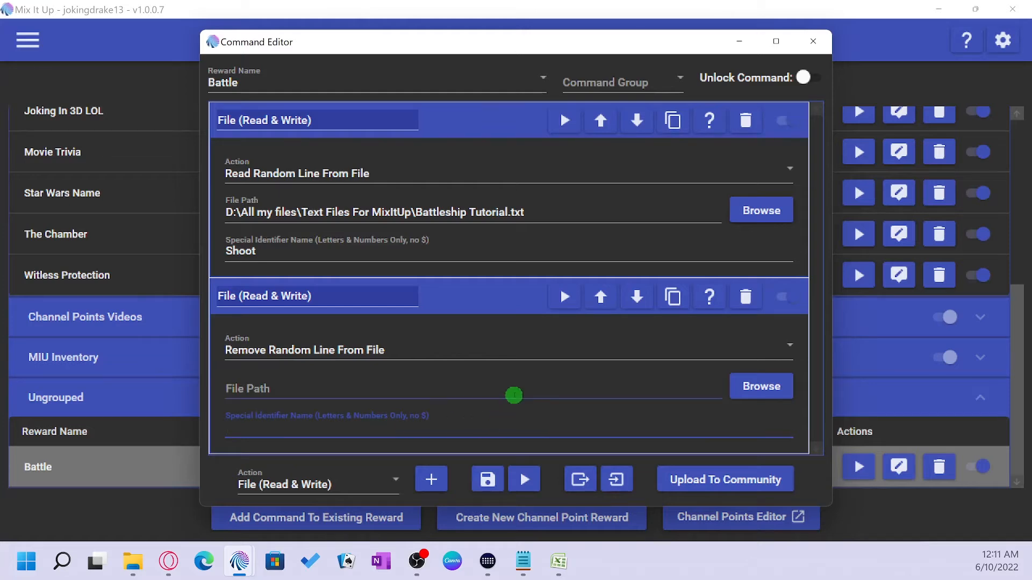
{"action": "type", "text": "Shoot"}
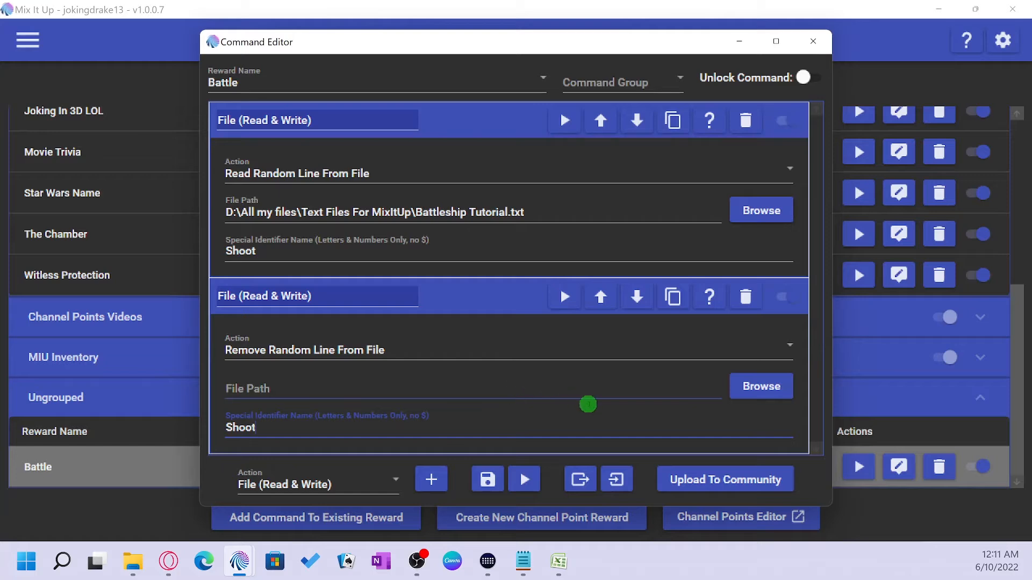
{"action": "left_click", "coordinate": [760, 386]}
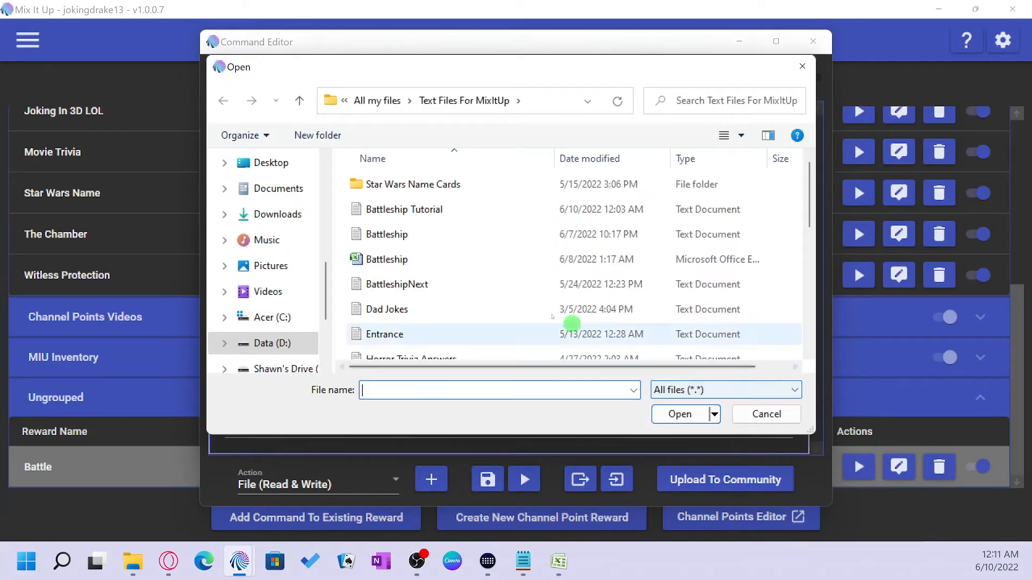
{"action": "left_click", "coordinate": [444, 209]}
{"action": "left_click", "coordinate": [667, 415]}
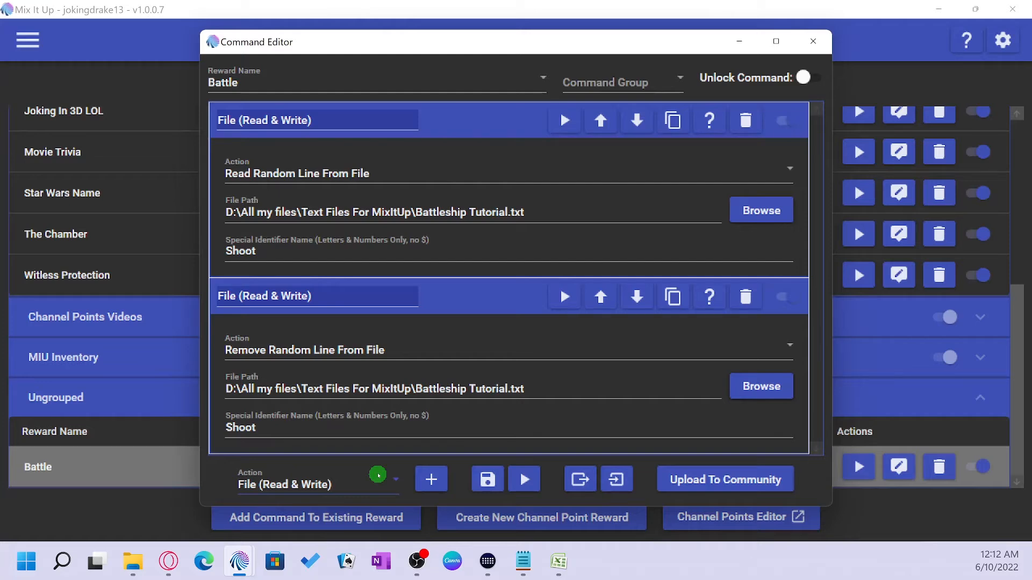
Add a Chat Message action to the Battle command with the message $targetusername
{"action": "left_click", "coordinate": [368, 488]}
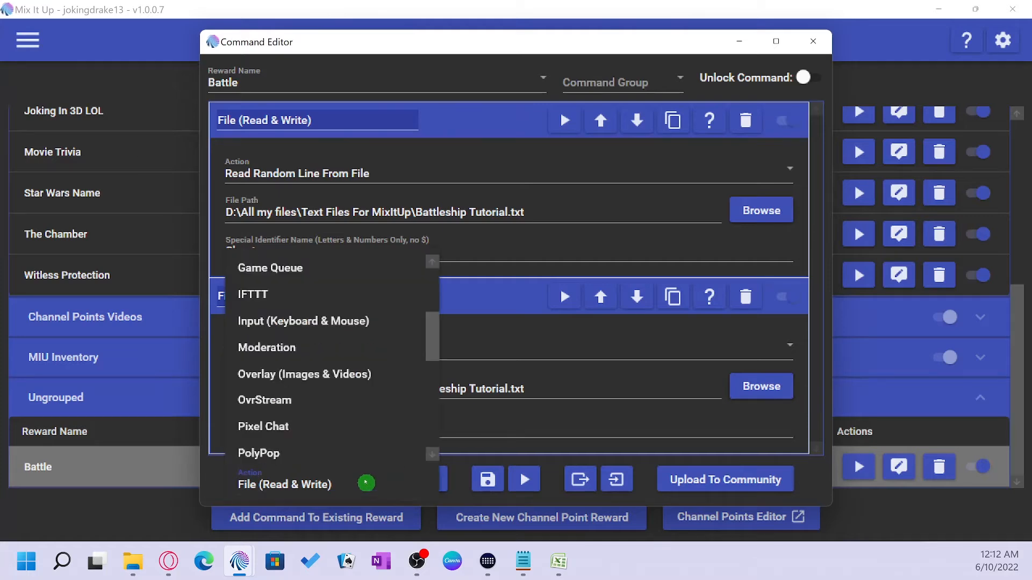
{"action": "scroll", "coordinate": [362, 304], "scroll_direction": "up", "scroll_amount": 5}
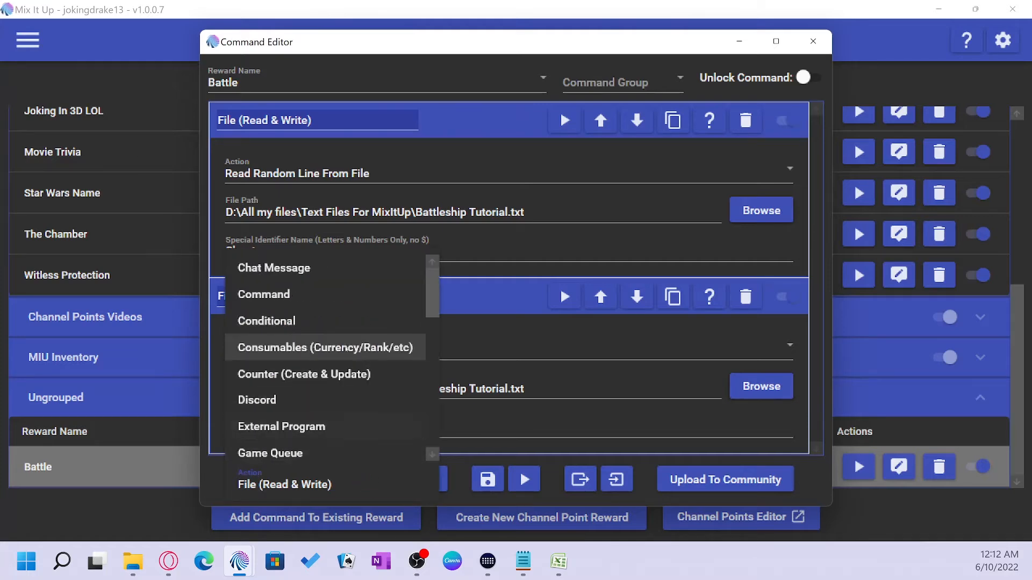
{"action": "left_click", "coordinate": [344, 272]}
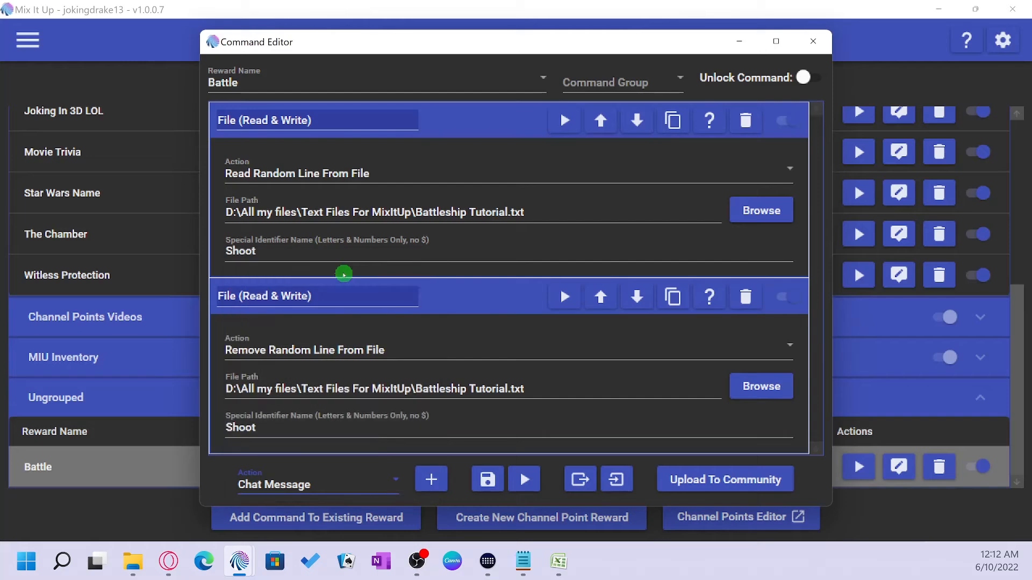
{"action": "left_click", "coordinate": [431, 480]}
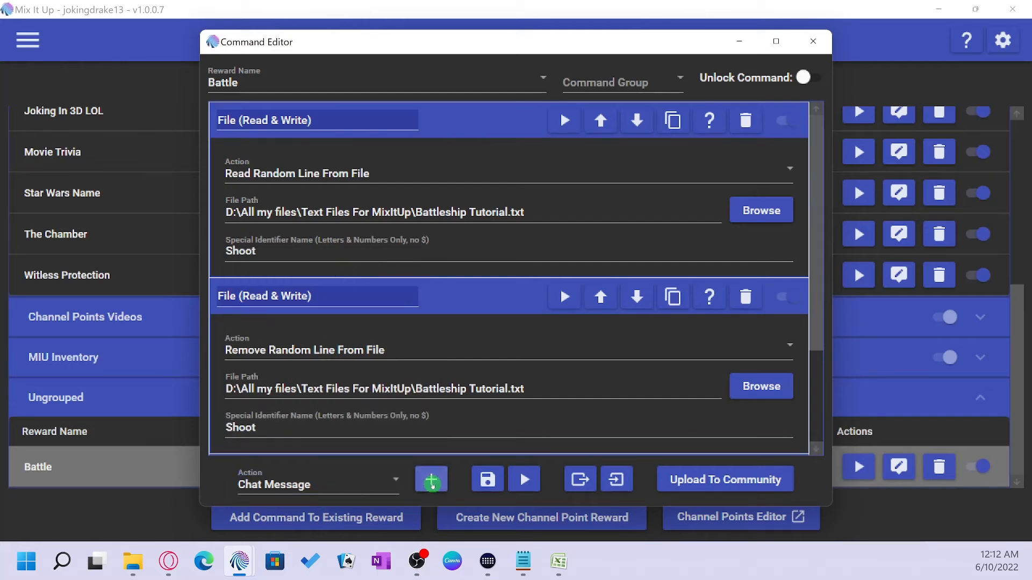
{"action": "scroll", "coordinate": [551, 355], "scroll_direction": "down", "scroll_amount": 5}
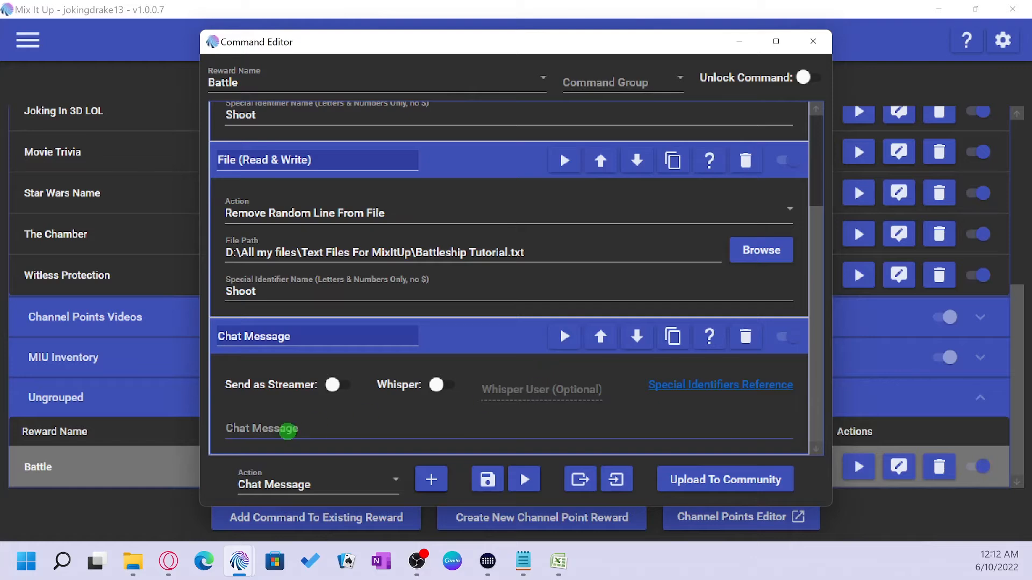
{"action": "left_click", "coordinate": [287, 430]}
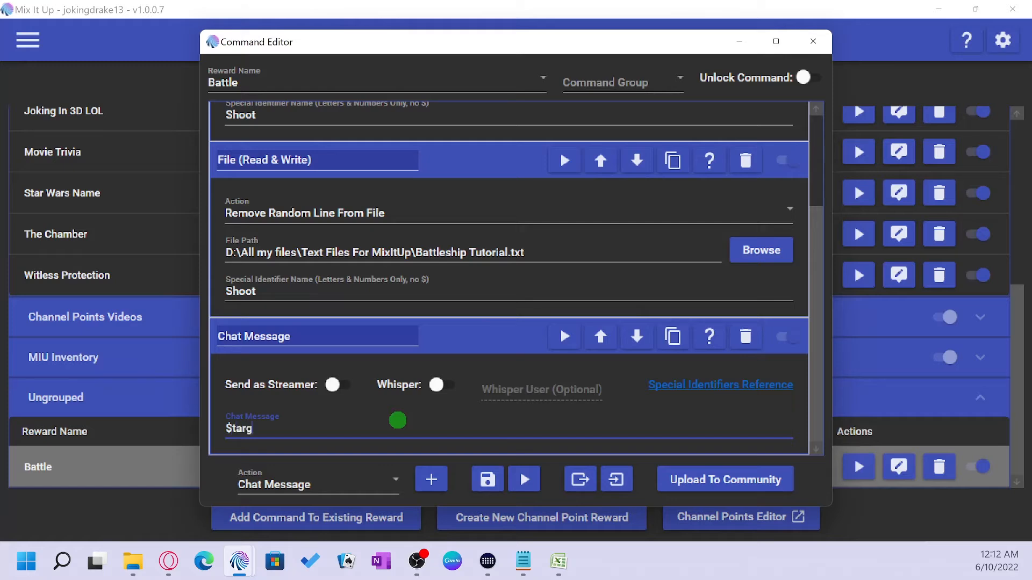
{"action": "type", "text": "$targetusername"}
Open the existing Battleship reward's command, examine the wording of its last chat message, and minimize that editor
{"action": "scroll", "coordinate": [54, 180], "scroll_direction": "up", "scroll_amount": 3}
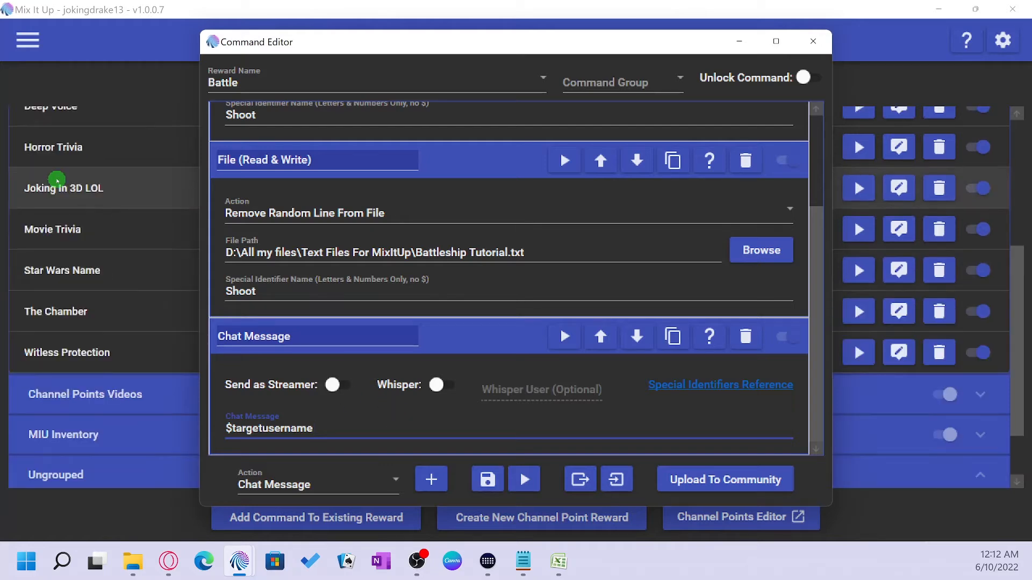
{"action": "scroll", "coordinate": [57, 179], "scroll_direction": "up", "scroll_amount": 2}
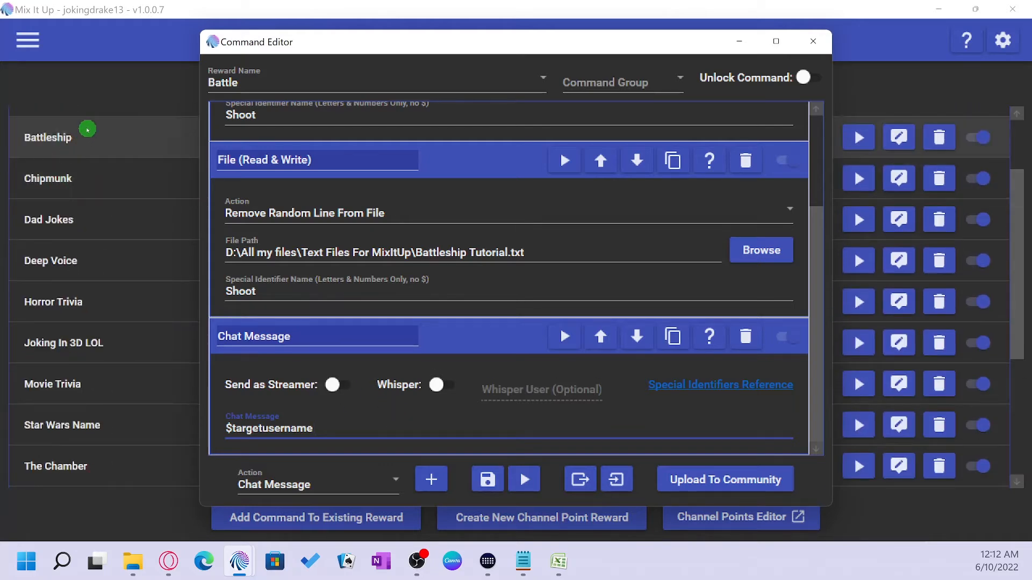
{"action": "left_click", "coordinate": [86, 138]}
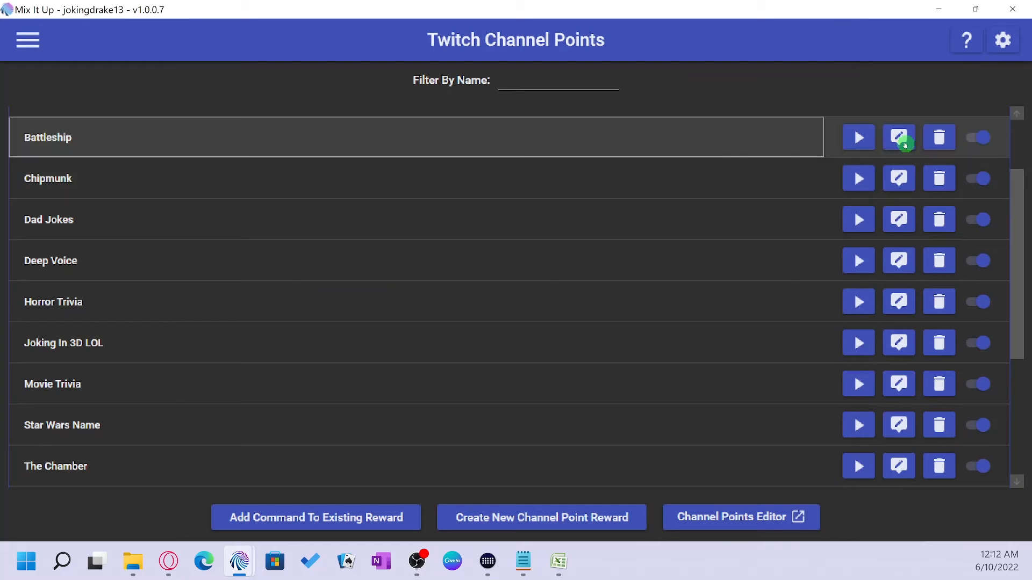
{"action": "left_click", "coordinate": [898, 138]}
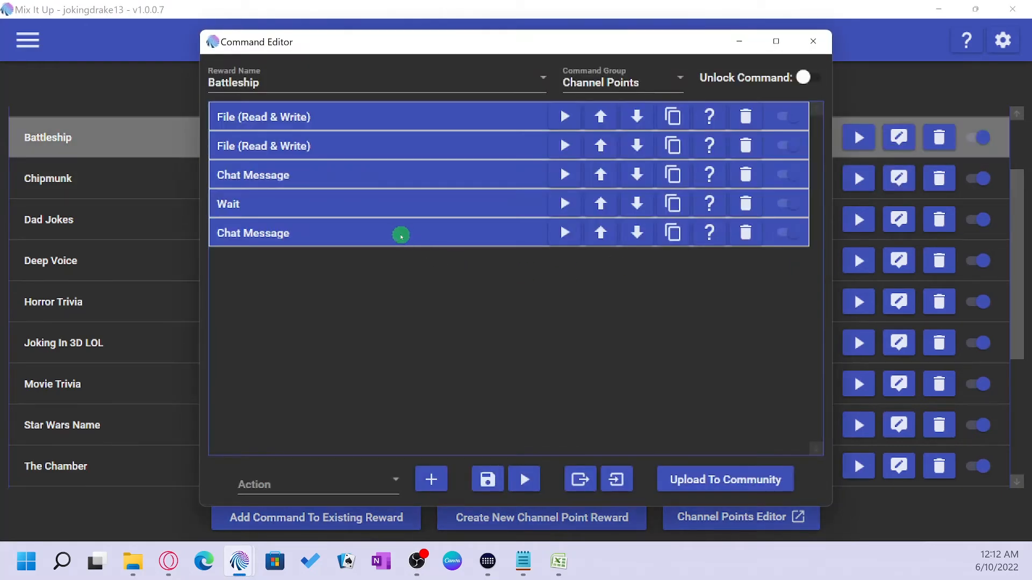
{"action": "left_click", "coordinate": [396, 232]}
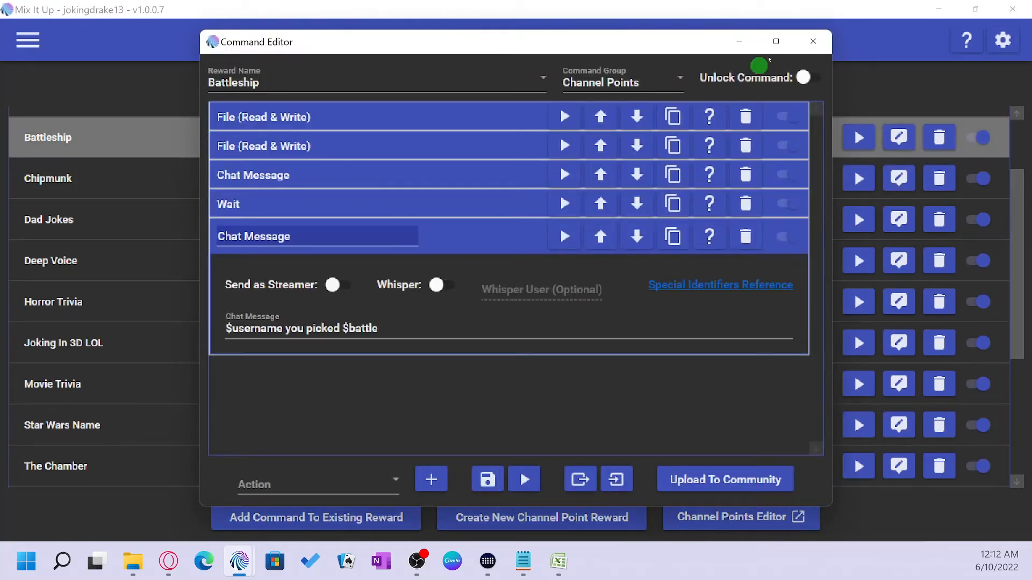
{"action": "left_click", "coordinate": [742, 36]}
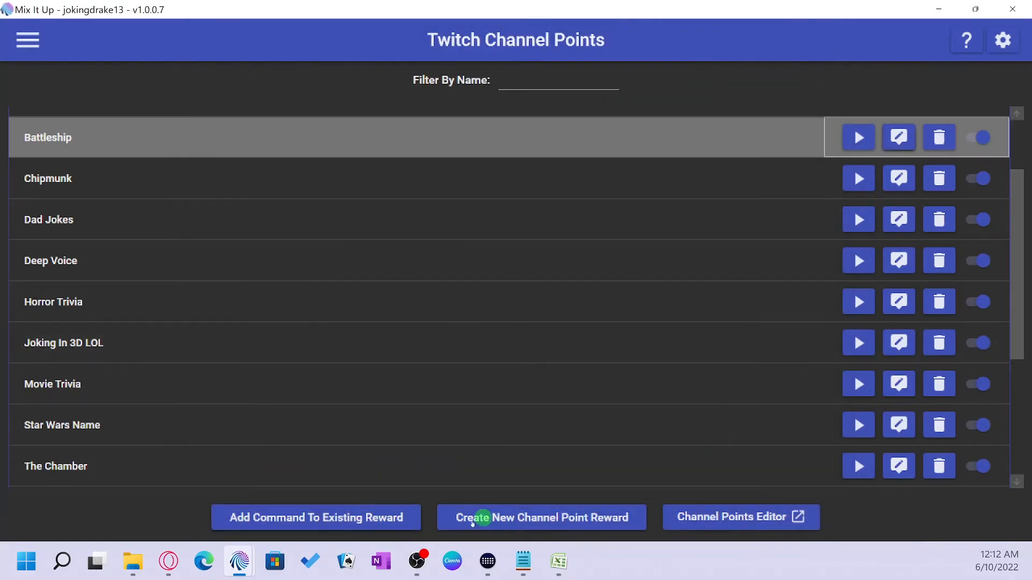
Return to the Battle command editor, change the chat message to "$username You've shot and hit $Shoot", and save the command
{"action": "mouse_move", "coordinate": [239, 562]}
{"action": "left_click", "coordinate": [260, 486]}
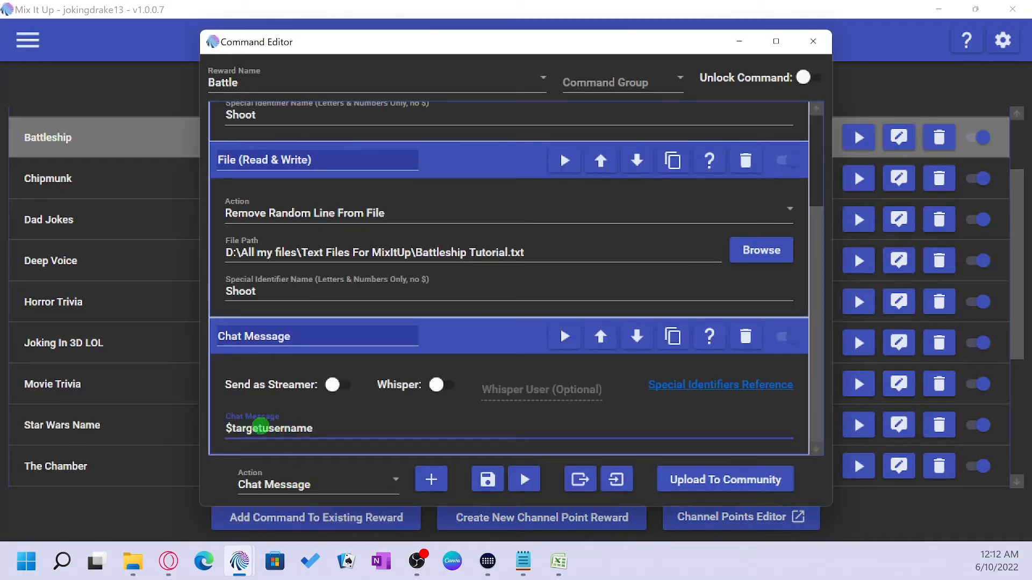
{"action": "left_click_drag", "start_coordinate": [261, 428], "coordinate": [232, 428]}
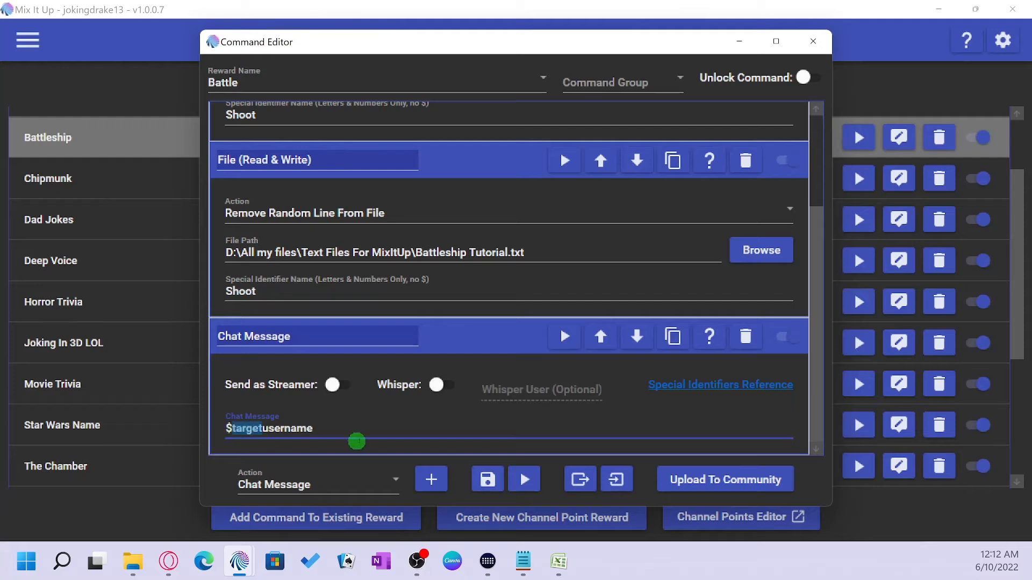
{"action": "key", "text": "BackSpace"}
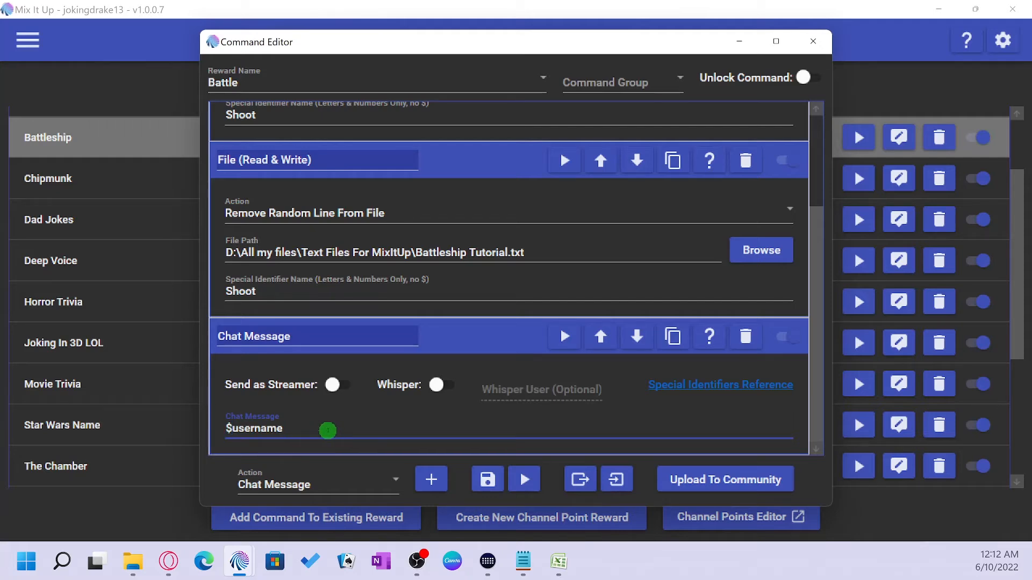
{"action": "type", "text": "You've shot and hit $Shoot"}
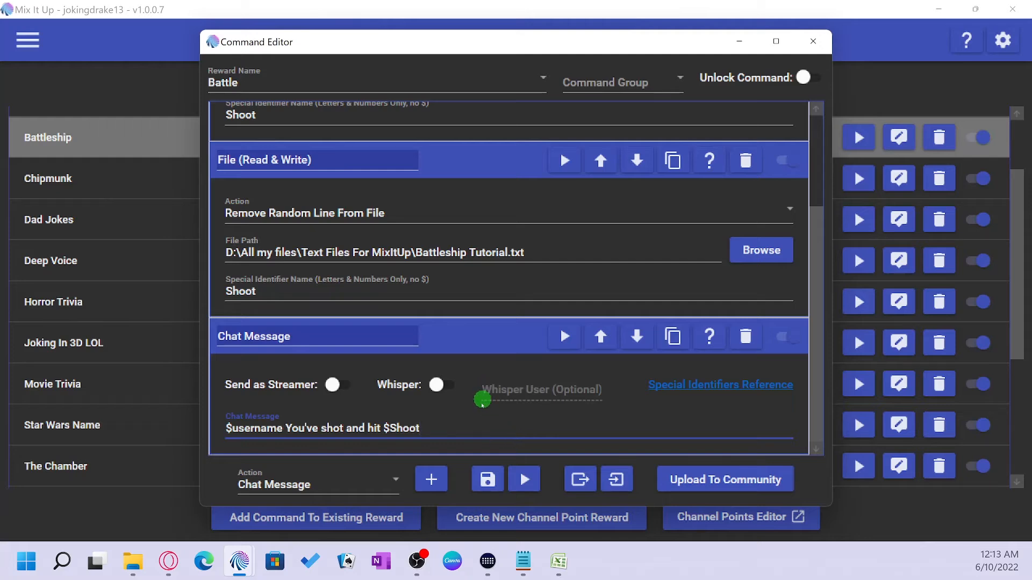
{"action": "left_click", "coordinate": [487, 479]}
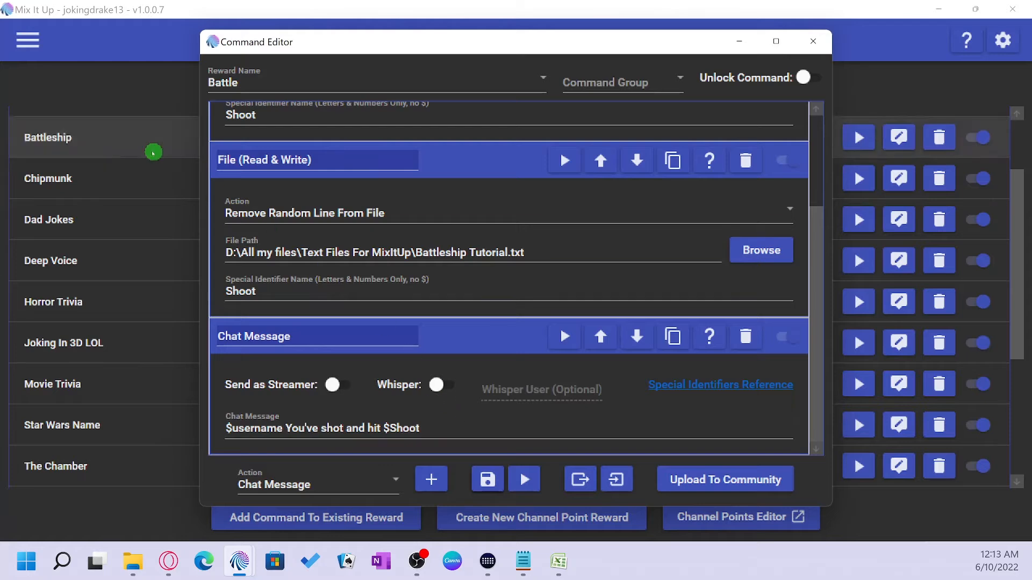
Show the Chat page with the Battle command editor moved beside it and test the command
{"action": "left_click", "coordinate": [47, 45]}
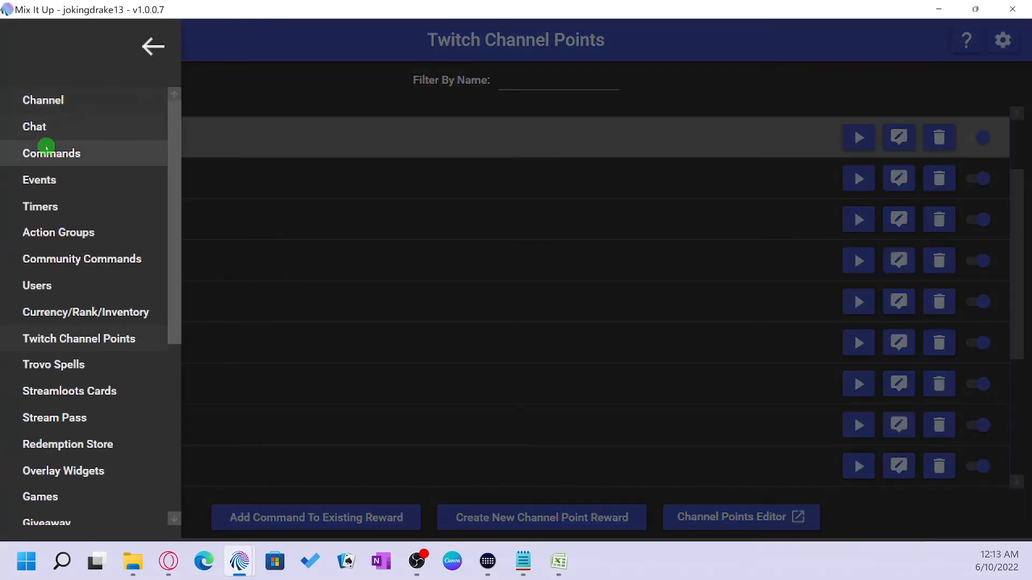
{"action": "left_click", "coordinate": [54, 128]}
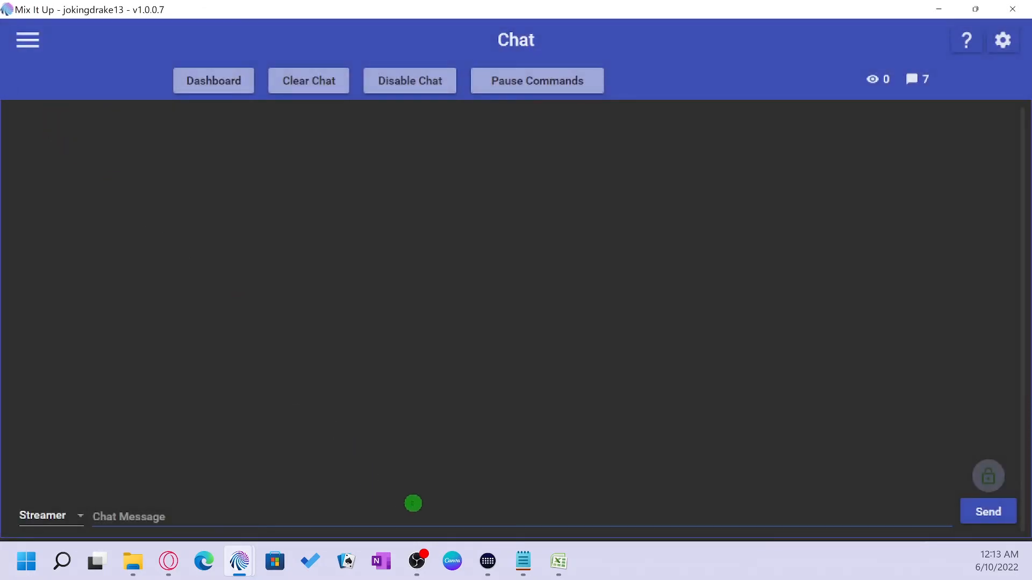
{"action": "mouse_move", "coordinate": [239, 562]}
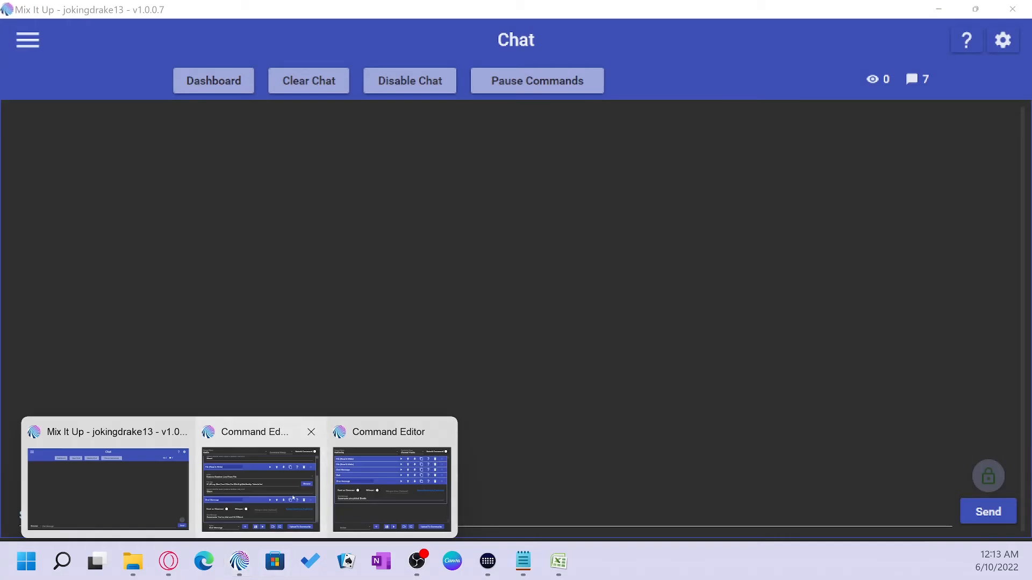
{"action": "left_click", "coordinate": [261, 487]}
{"action": "mouse_move", "coordinate": [547, 34]}
{"action": "left_mouse_down"}
{"action": "mouse_move", "coordinate": [565, 47]}
{"action": "mouse_move", "coordinate": [782, 35]}
{"action": "left_mouse_up"}
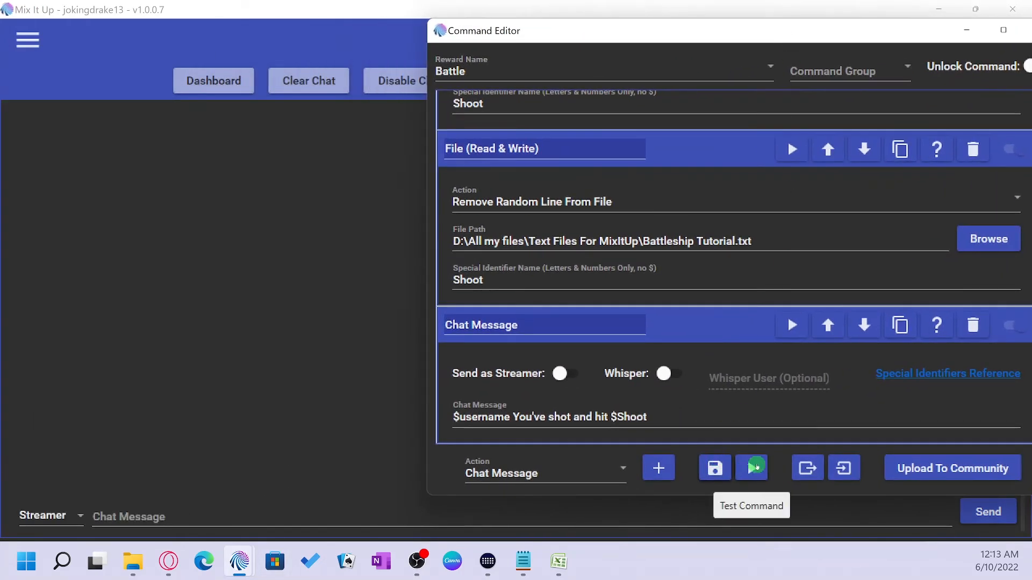
{"action": "left_click", "coordinate": [755, 467]}
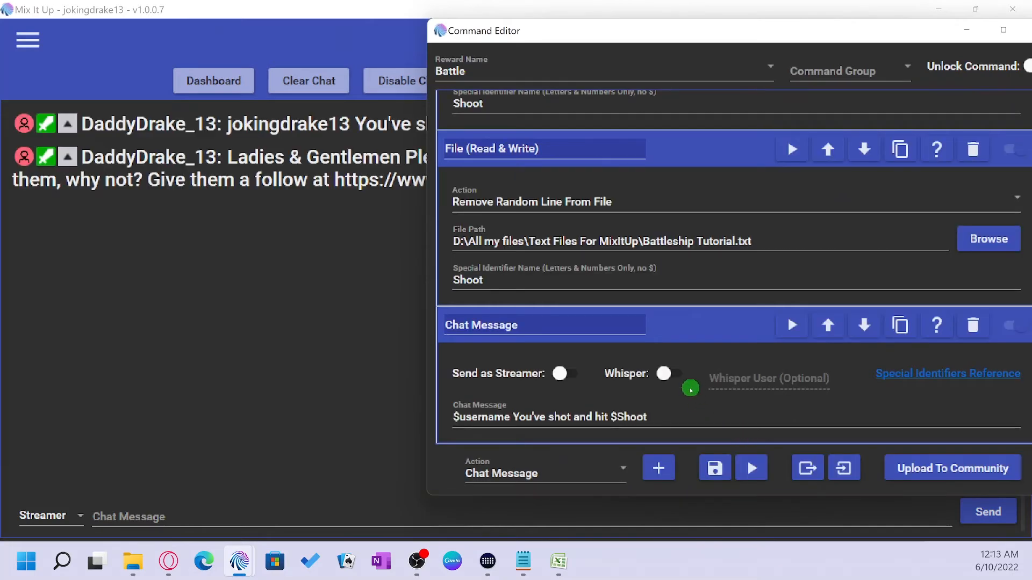
Examine the test message in chat, minimize the command editor, and check the Battleship grid in Excel
{"action": "left_click_drag", "start_coordinate": [618, 33], "coordinate": [490, 164]}
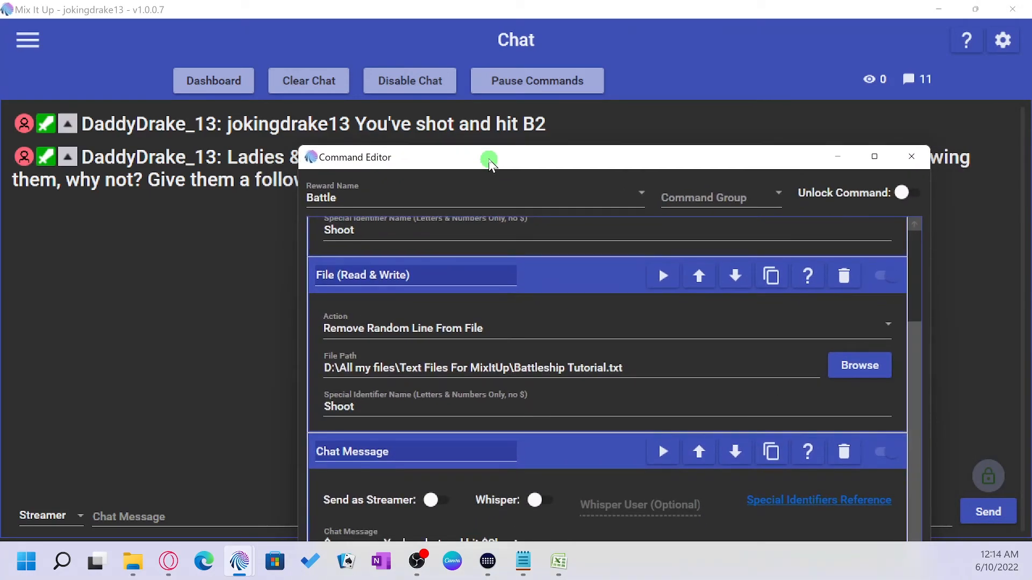
{"action": "left_click_drag", "start_coordinate": [489, 160], "coordinate": [490, 159]}
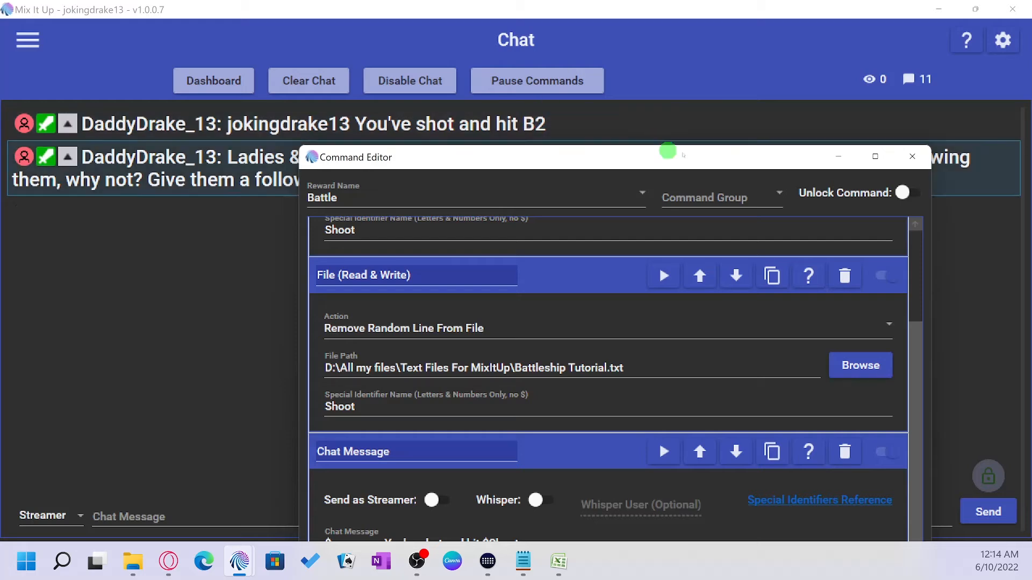
{"action": "left_click_drag", "start_coordinate": [783, 159], "coordinate": [760, 92]}
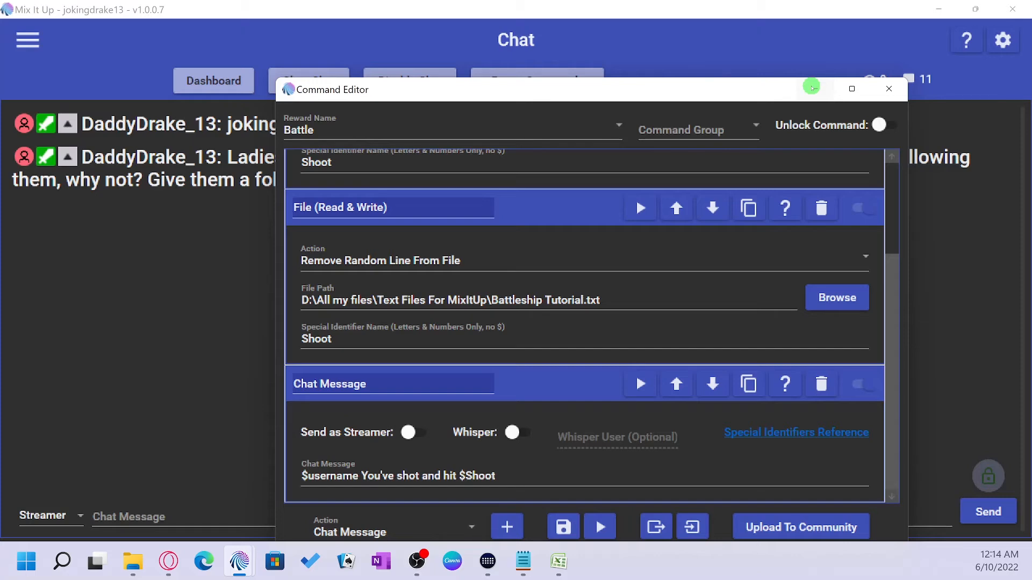
{"action": "left_click", "coordinate": [812, 87]}
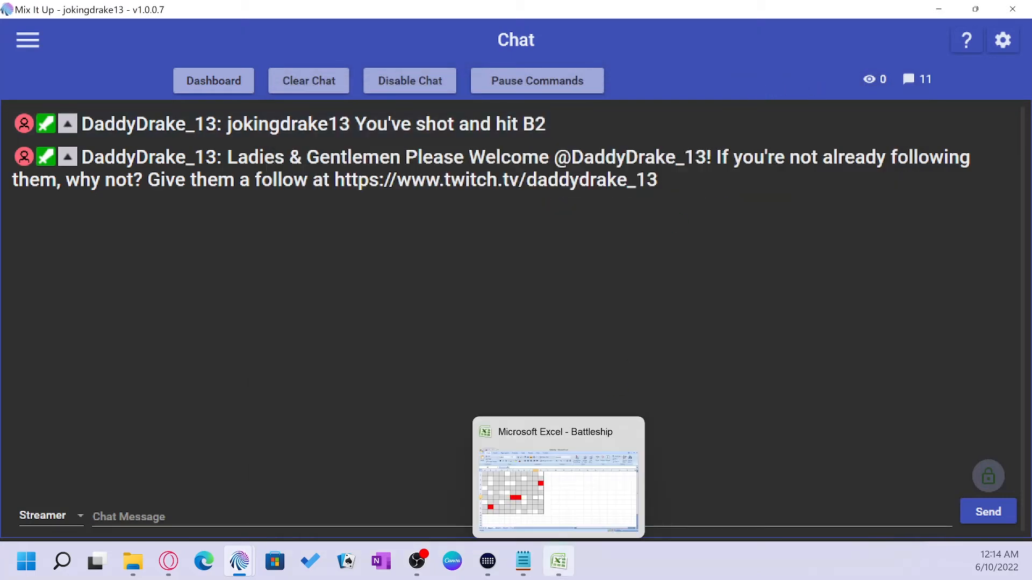
{"action": "left_click", "coordinate": [559, 562]}
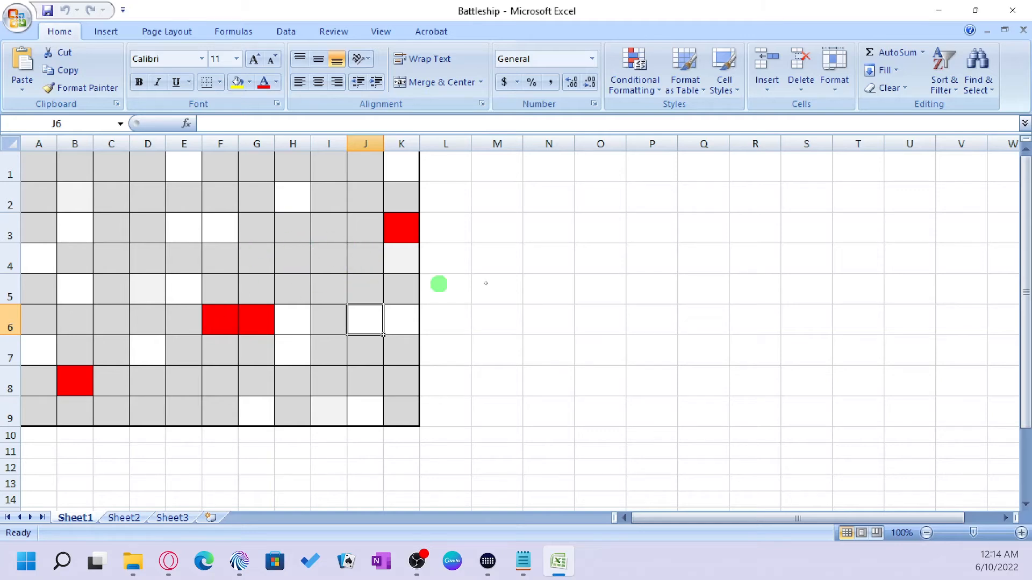
{"action": "left_click", "coordinate": [936, 9]}
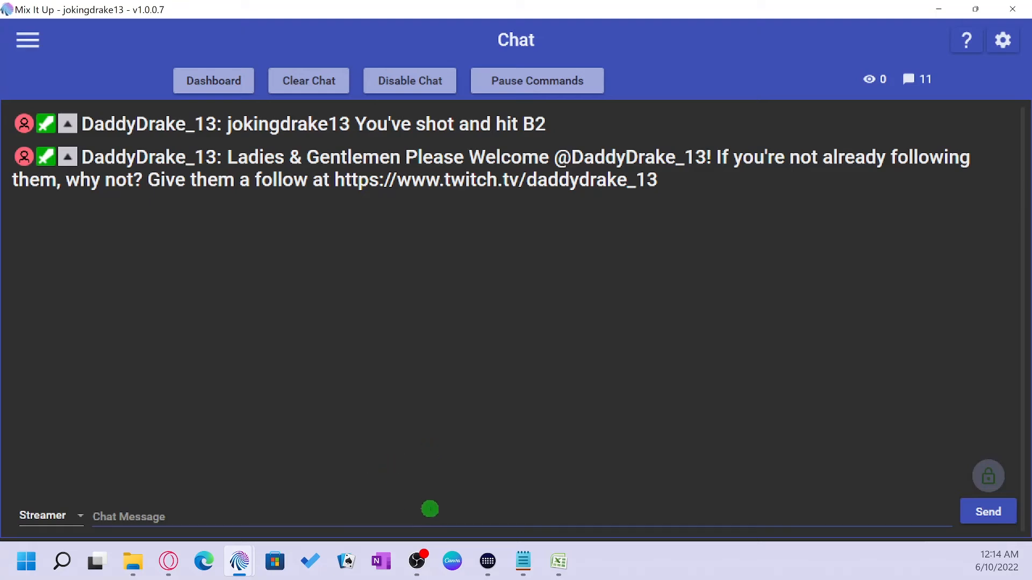
Bring back the Battle command editor, test the command a second time, and minimize the editor
{"action": "mouse_move", "coordinate": [239, 561]}
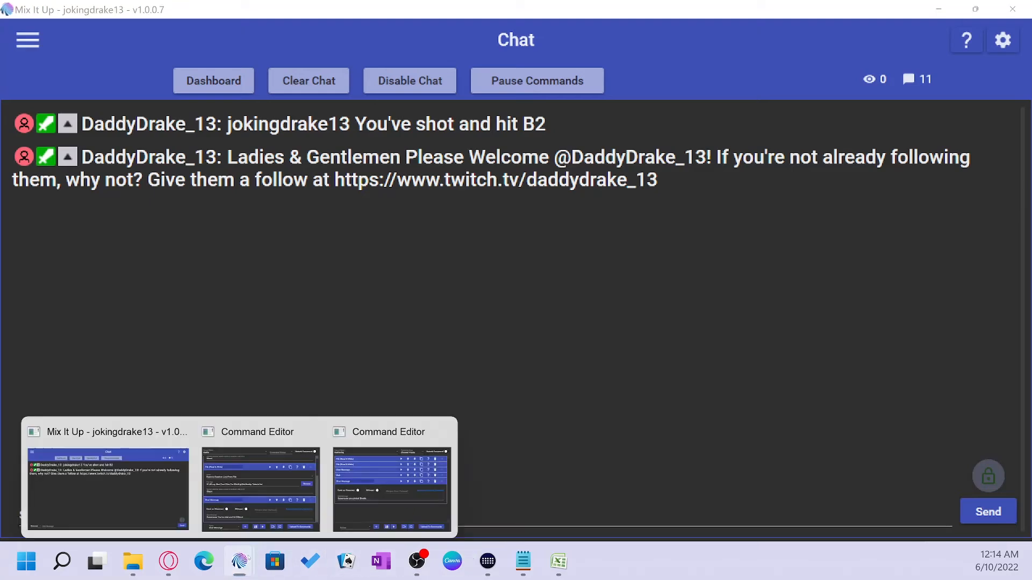
{"action": "left_click", "coordinate": [335, 490]}
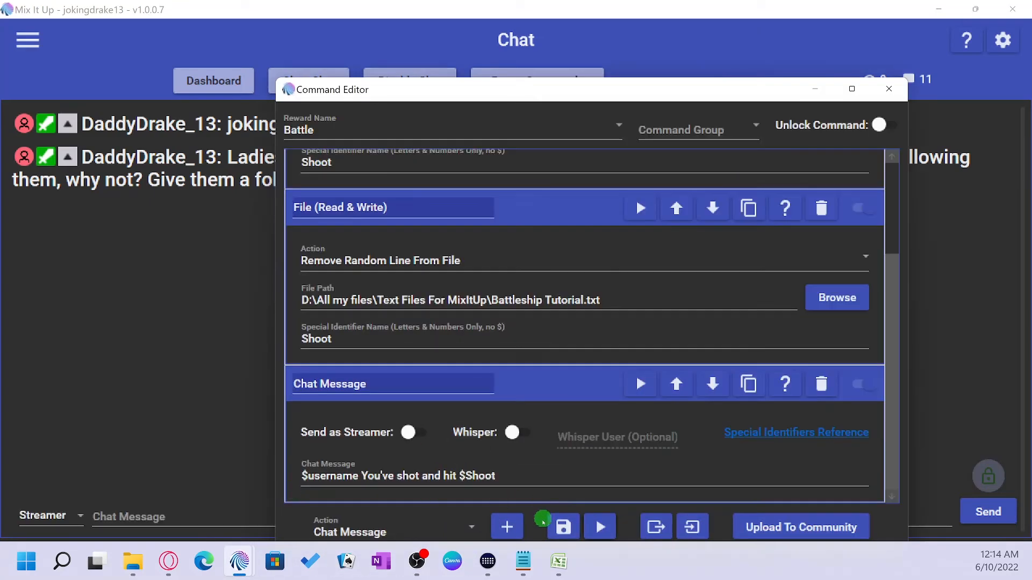
{"action": "left_click", "coordinate": [601, 527]}
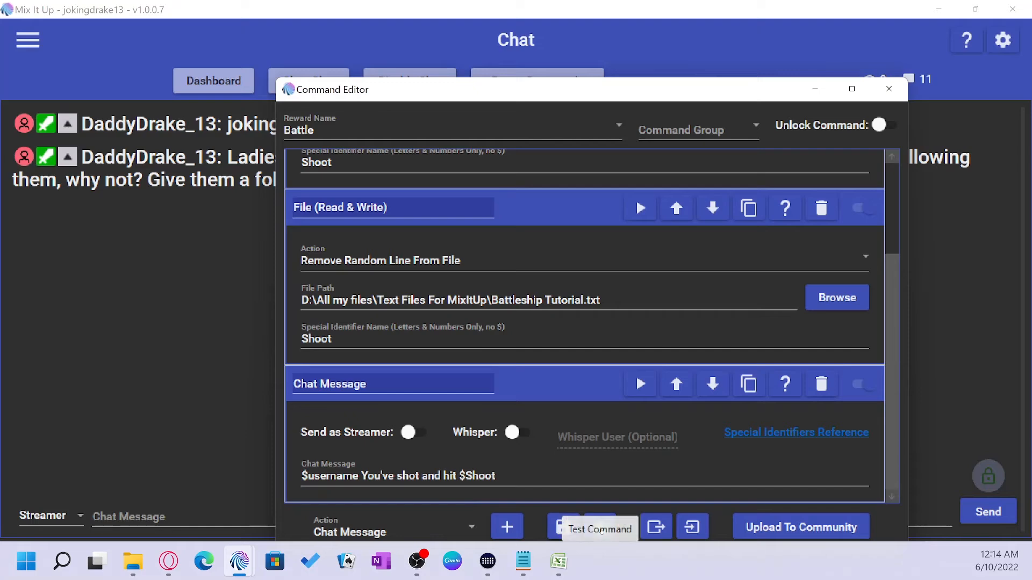
{"action": "left_click", "coordinate": [821, 87]}
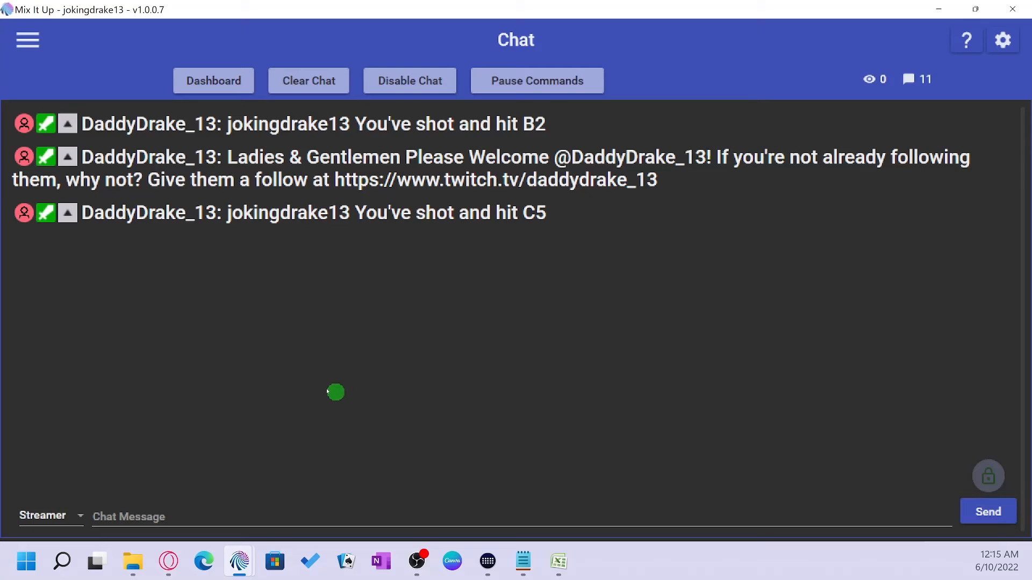
Switch to the Twitch dashboard in Opera and open the Battle custom reward for editing from Manage Rewards & Challenges
{"action": "mouse_move", "coordinate": [168, 562]}
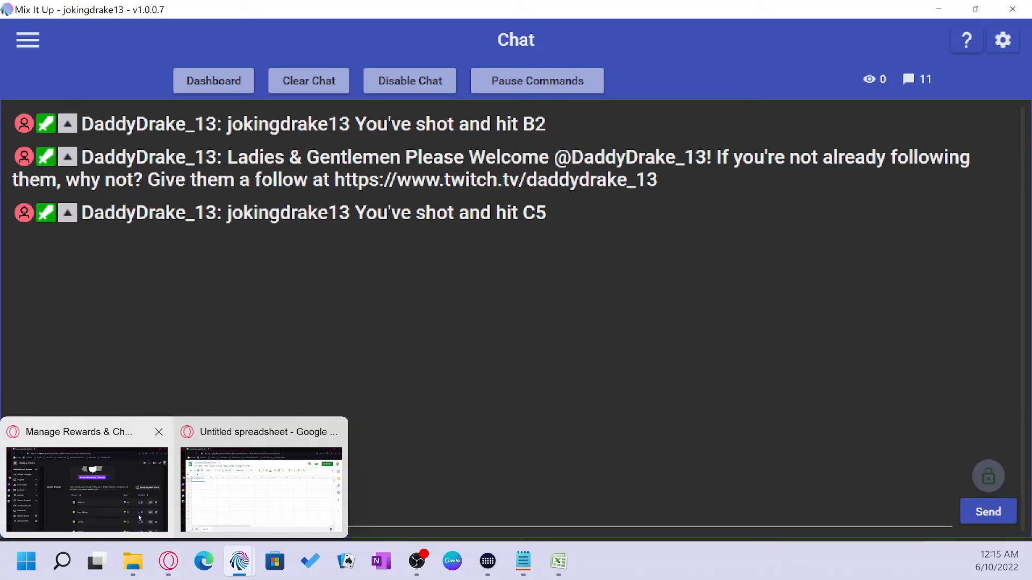
{"action": "left_click", "coordinate": [138, 515]}
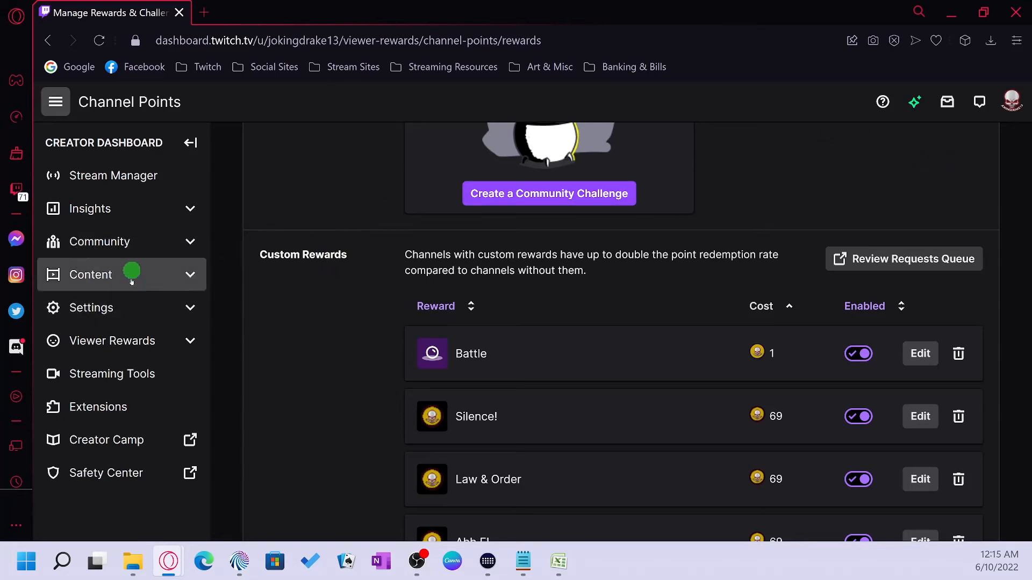
{"action": "left_click", "coordinate": [126, 342]}
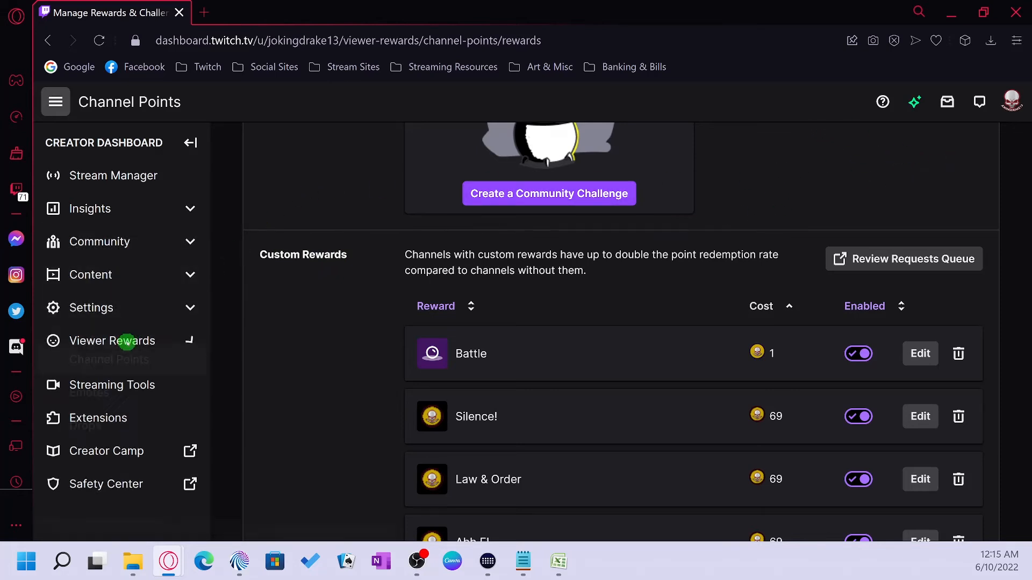
{"action": "left_click", "coordinate": [121, 379]}
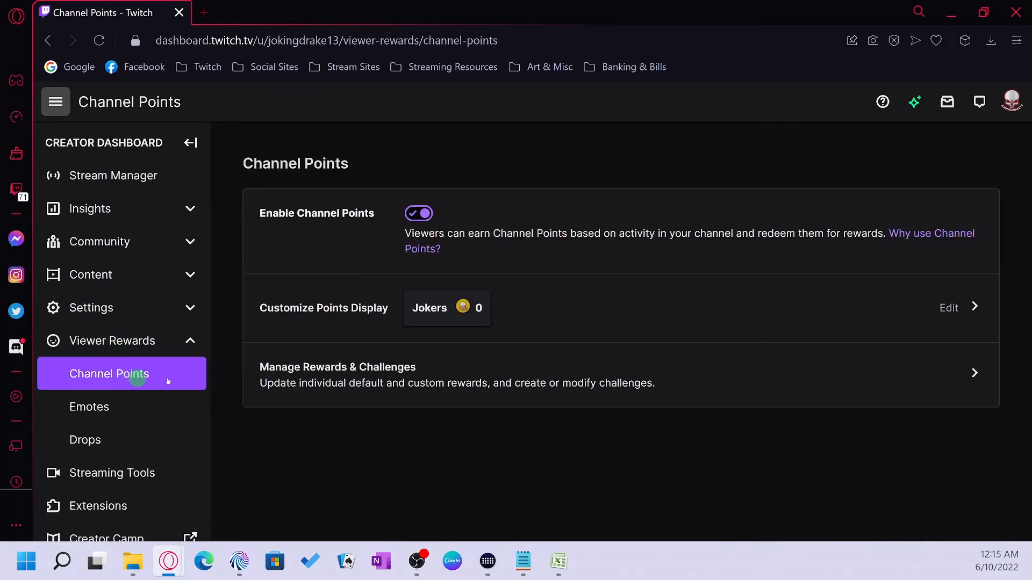
{"action": "left_click", "coordinate": [483, 384]}
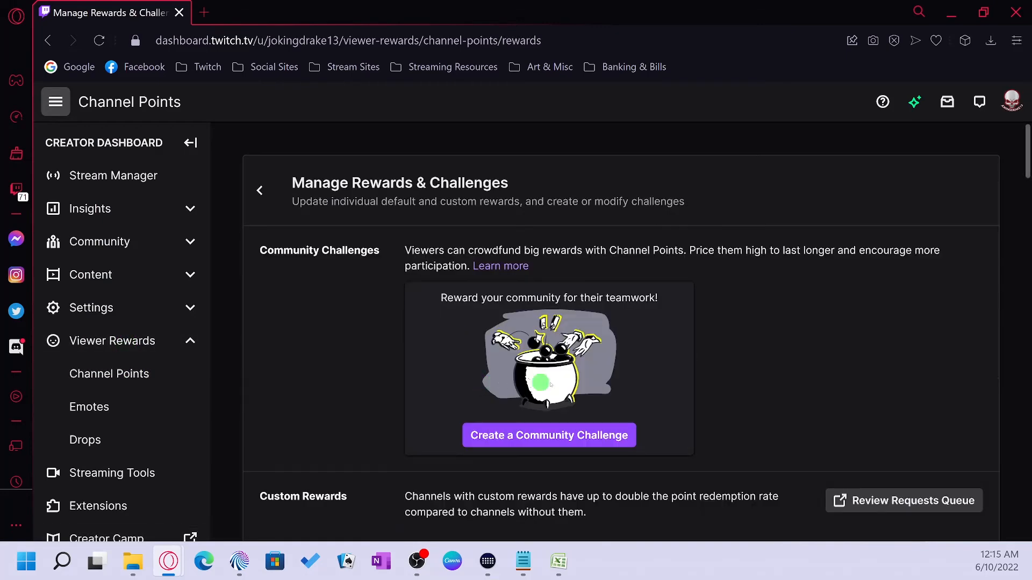
{"action": "scroll", "coordinate": [772, 363], "scroll_direction": "down", "scroll_amount": 4}
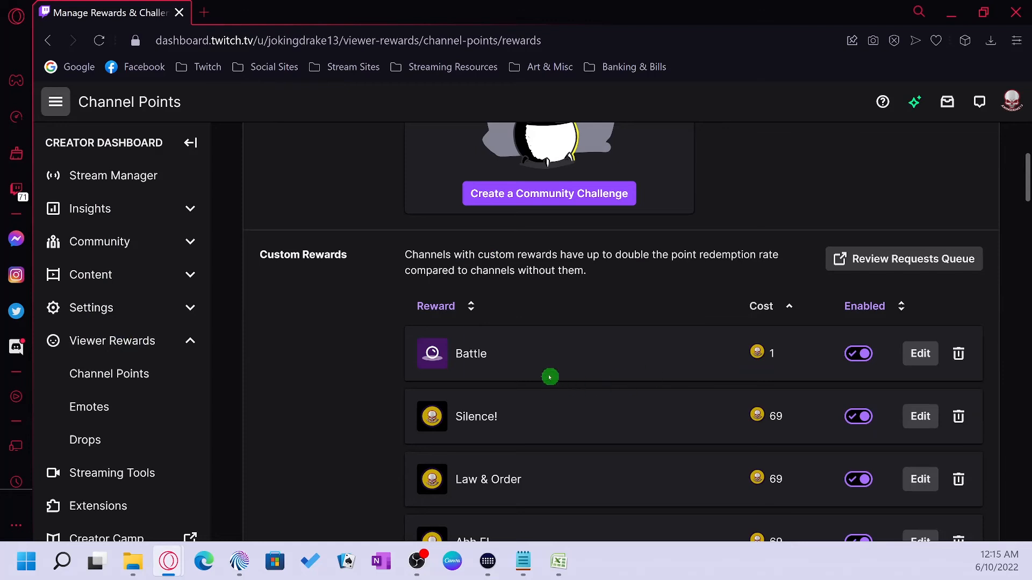
{"action": "scroll", "coordinate": [645, 299], "scroll_direction": "down", "scroll_amount": 2}
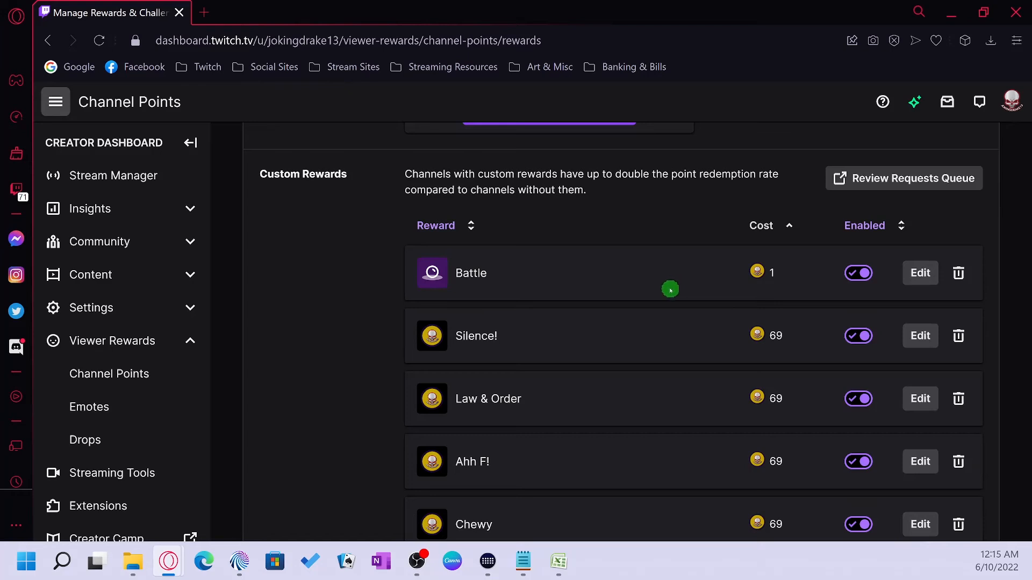
{"action": "left_click", "coordinate": [922, 274]}
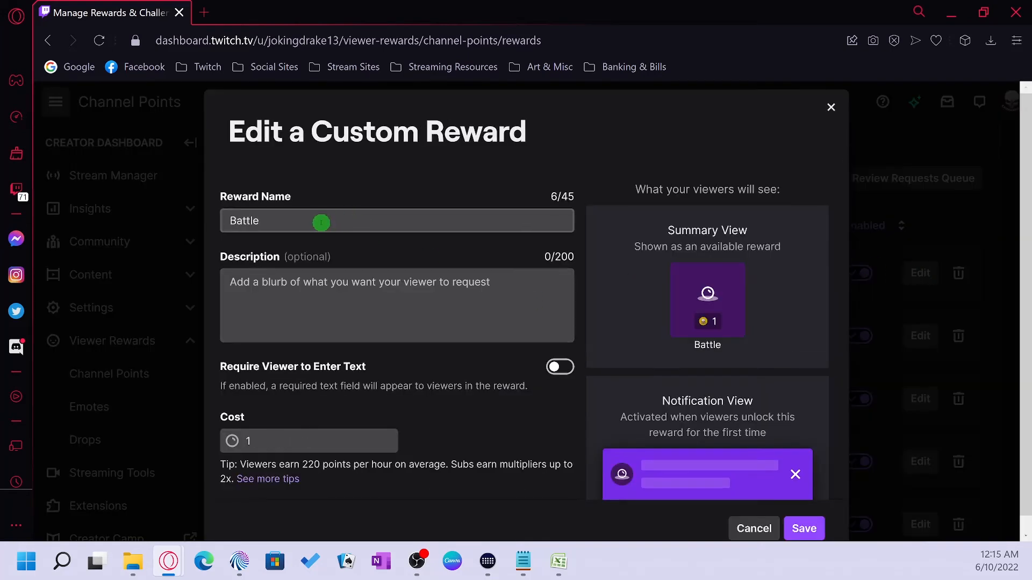
Give the Battle reward the description "Play Battleship!!" and set its cost to 200
{"action": "left_click", "coordinate": [314, 290]}
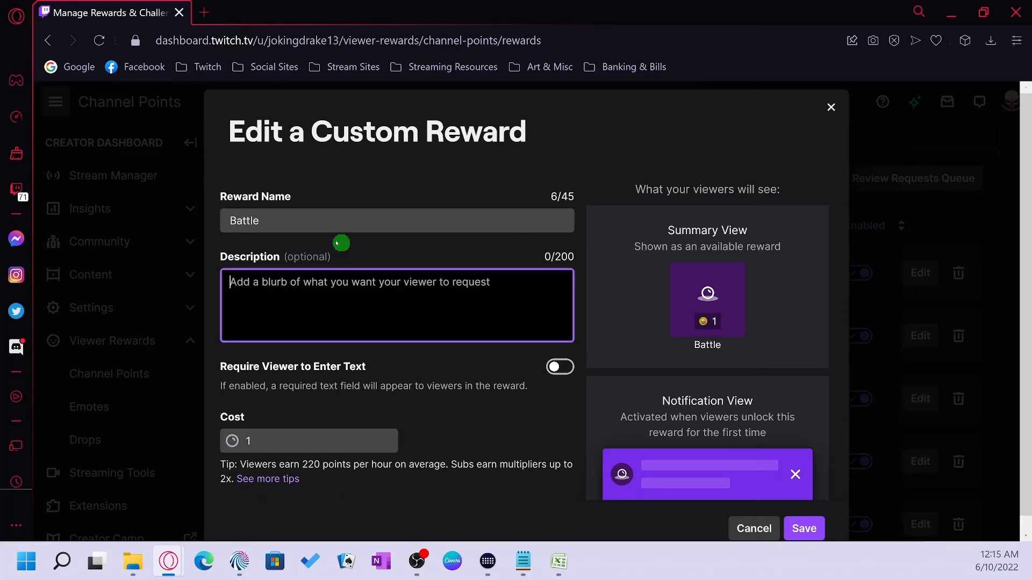
{"action": "type", "text": "Pl"}
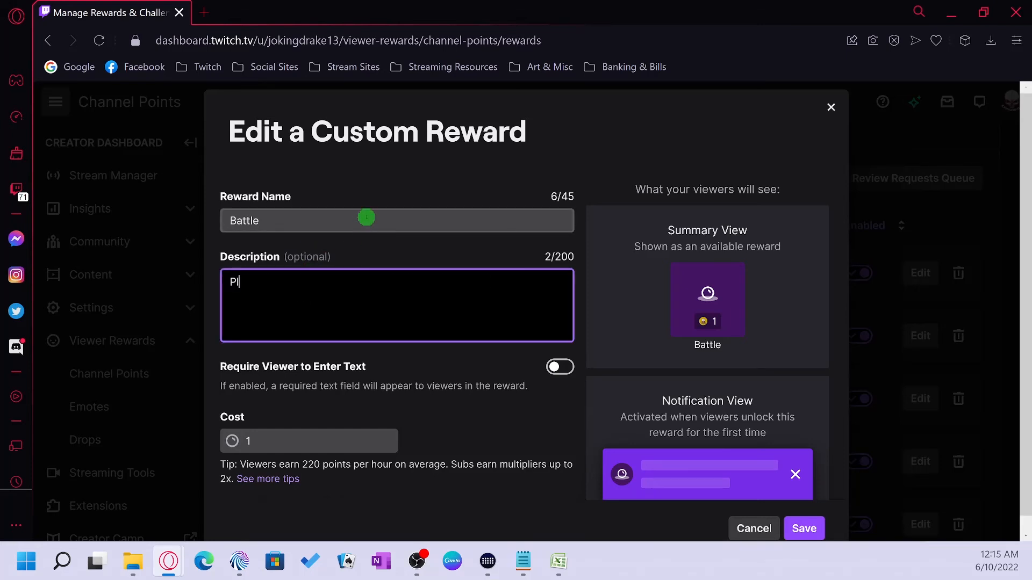
{"action": "type", "text": "ay Battleship!!"}
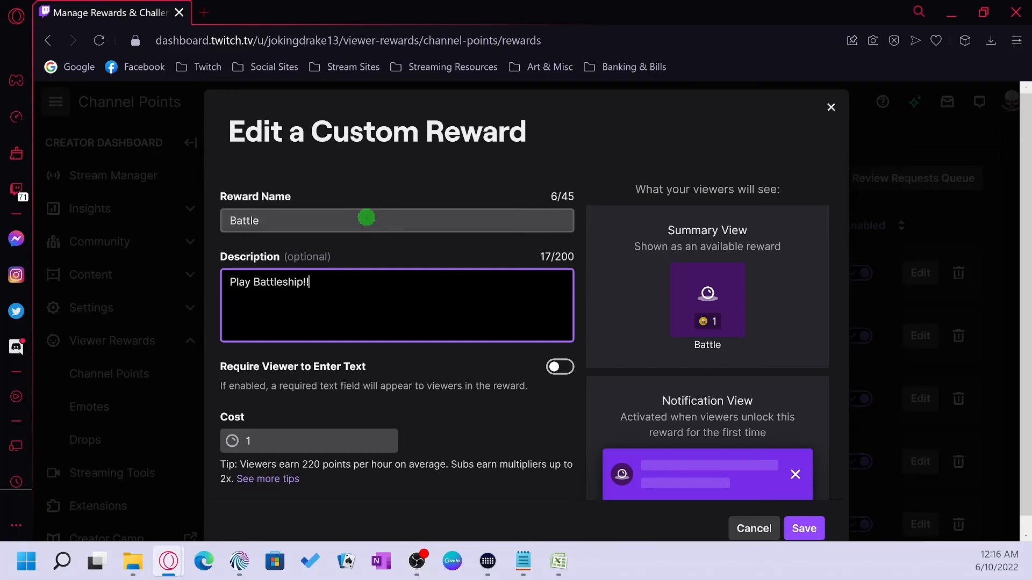
{"action": "scroll", "coordinate": [336, 362], "scroll_direction": "down", "scroll_amount": 3}
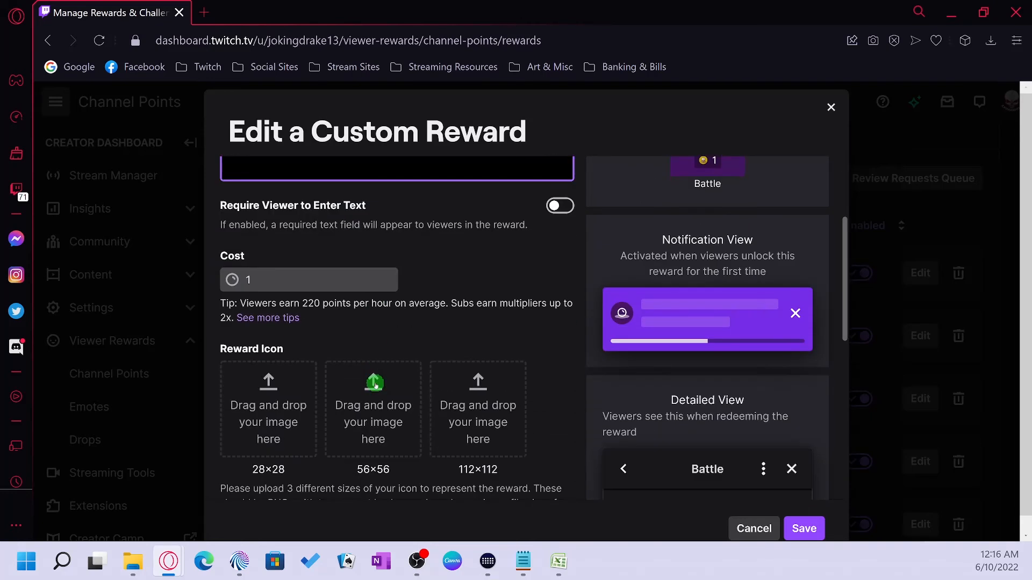
{"action": "left_click", "coordinate": [270, 280]}
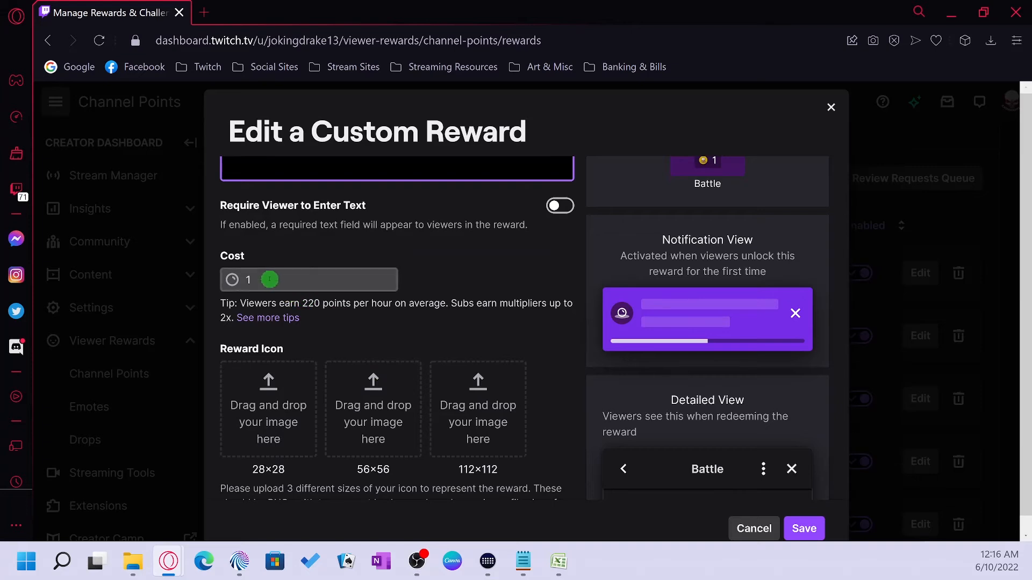
{"action": "left_click", "coordinate": [266, 280]}
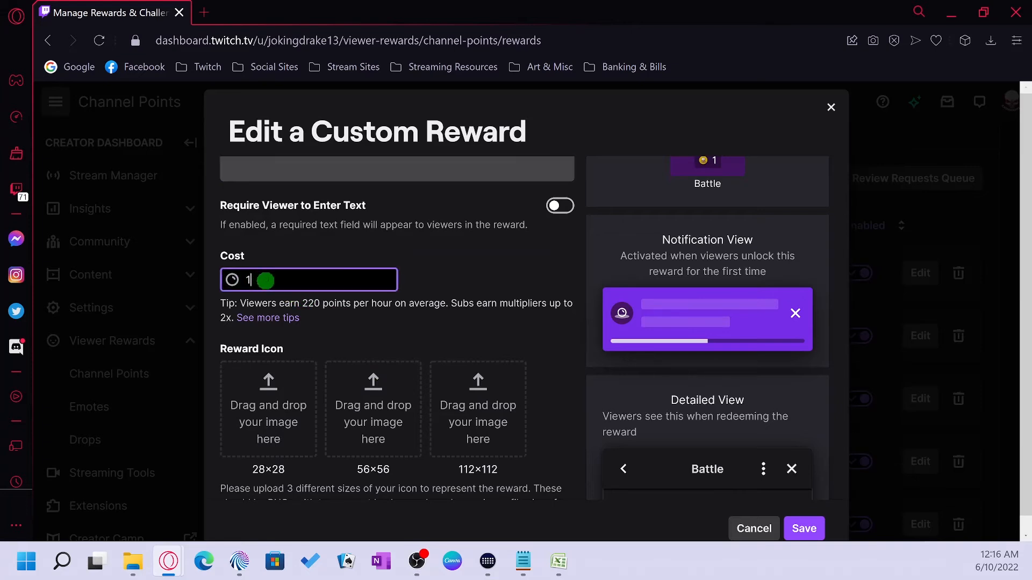
{"action": "key", "text": "BackSpace"}
{"action": "type", "text": "200"}
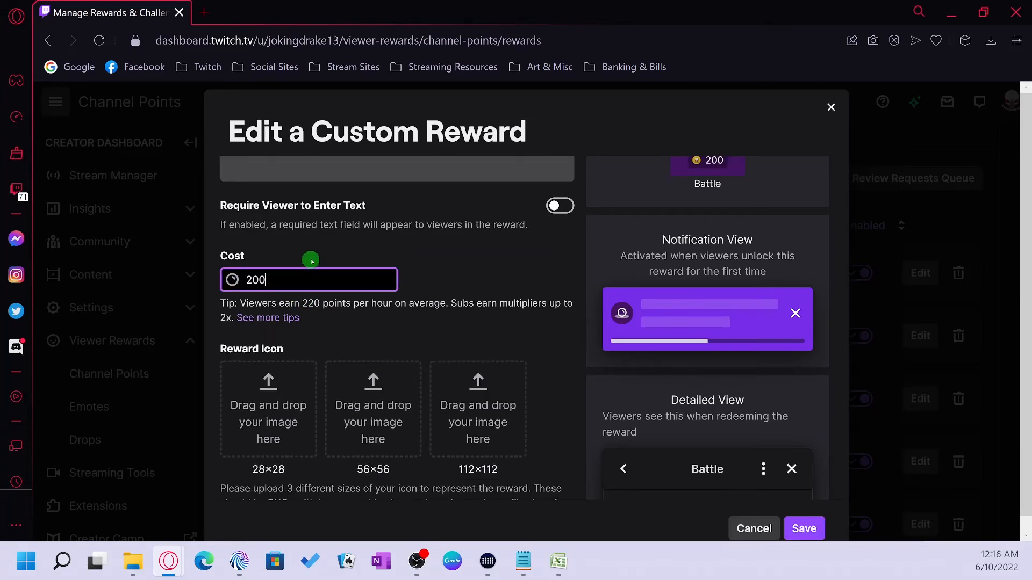
Start choosing the 28×28 reward icon and browse the Data (D:) drive through All my files to Rebranding Graphics > Channel Points Icons
{"action": "scroll", "coordinate": [468, 317], "scroll_direction": "down", "scroll_amount": 3}
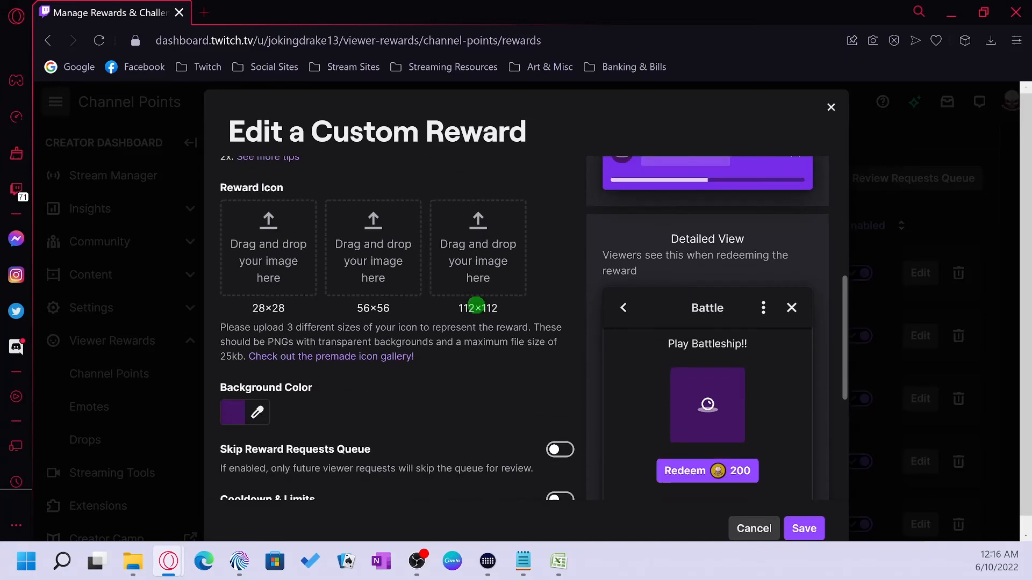
{"action": "left_click", "coordinate": [269, 246]}
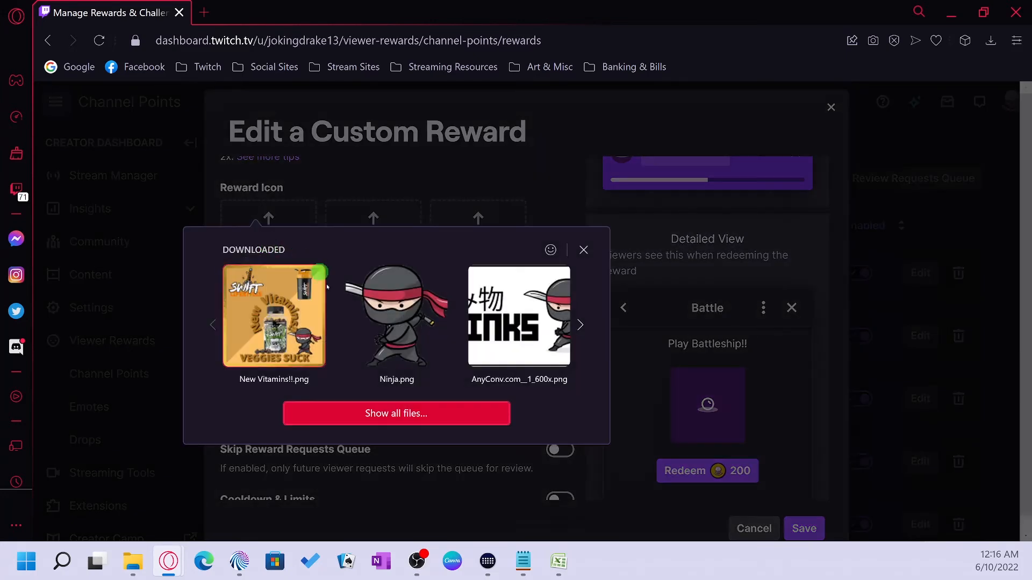
{"action": "left_click", "coordinate": [384, 413]}
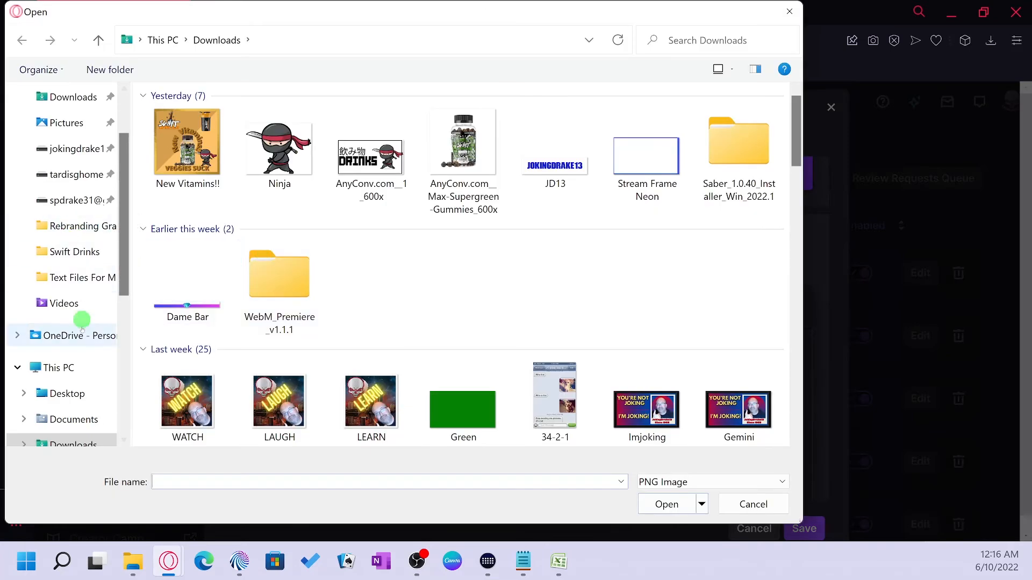
{"action": "scroll", "coordinate": [81, 312], "scroll_direction": "down", "scroll_amount": 4}
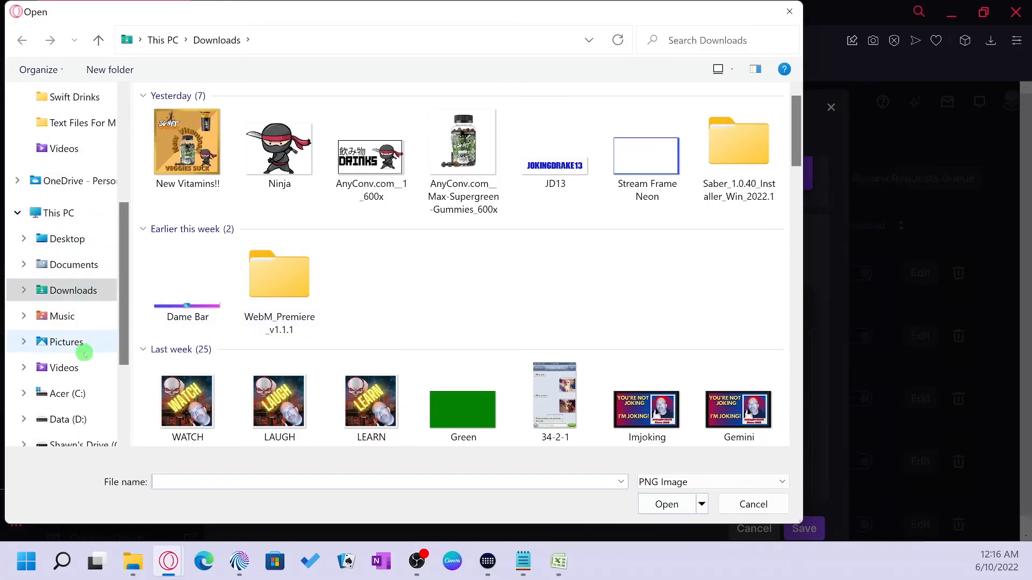
{"action": "left_click", "coordinate": [80, 368]}
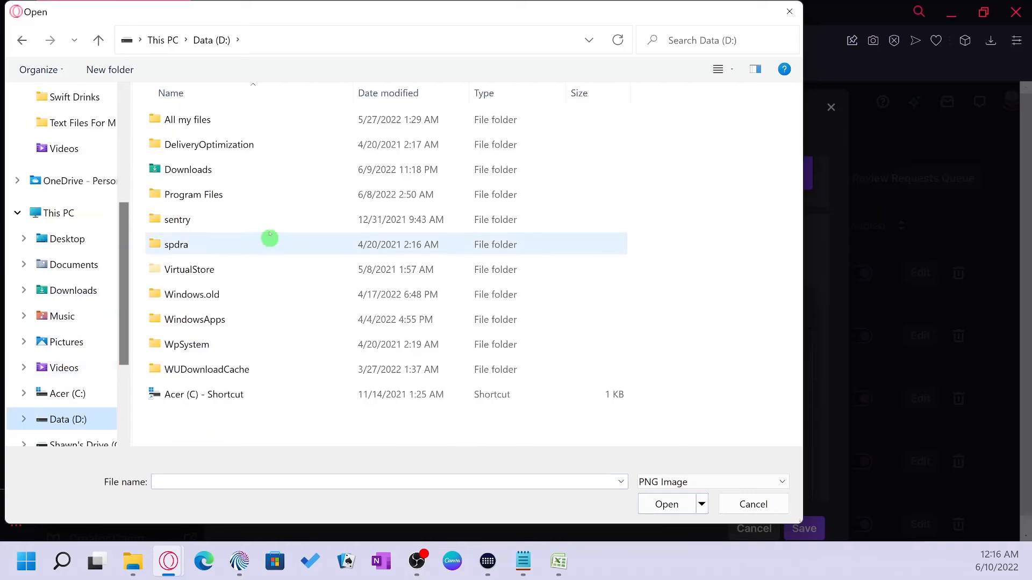
{"action": "double_click", "coordinate": [195, 125]}
{"action": "scroll", "coordinate": [283, 211], "scroll_direction": "down", "scroll_amount": 1}
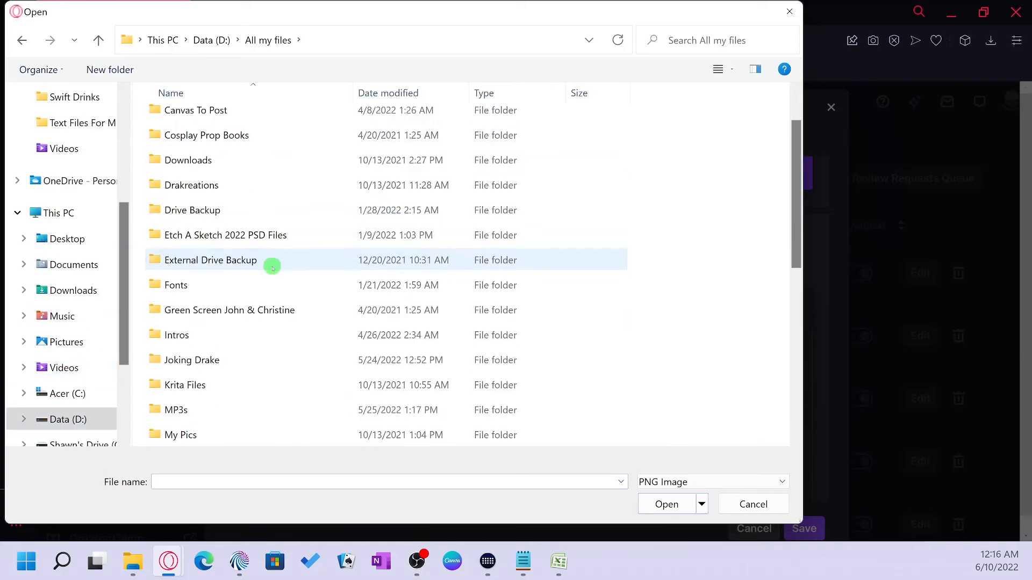
{"action": "double_click", "coordinate": [223, 361]}
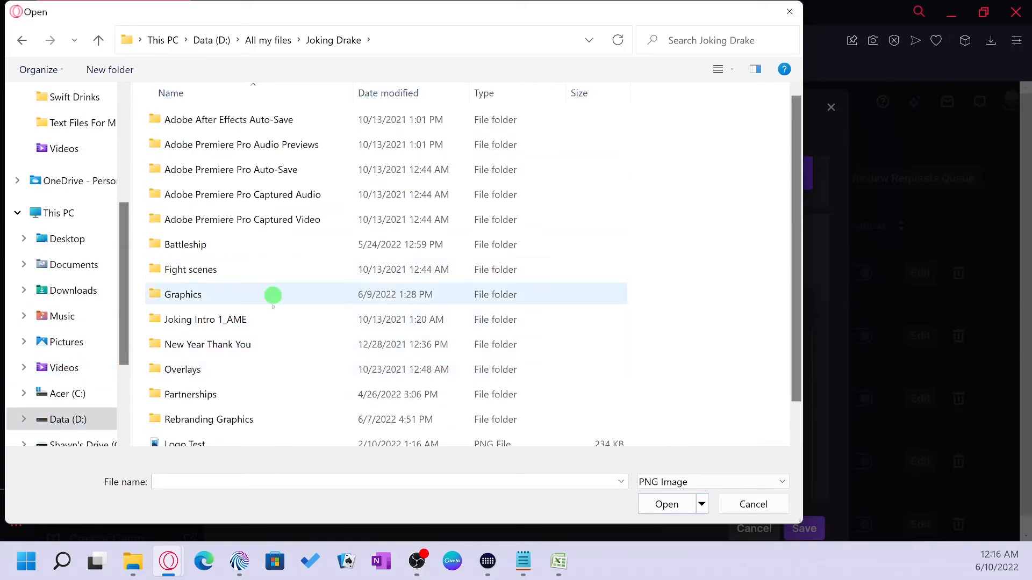
{"action": "scroll", "coordinate": [269, 328], "scroll_direction": "down", "scroll_amount": 1}
{"action": "double_click", "coordinate": [253, 385]}
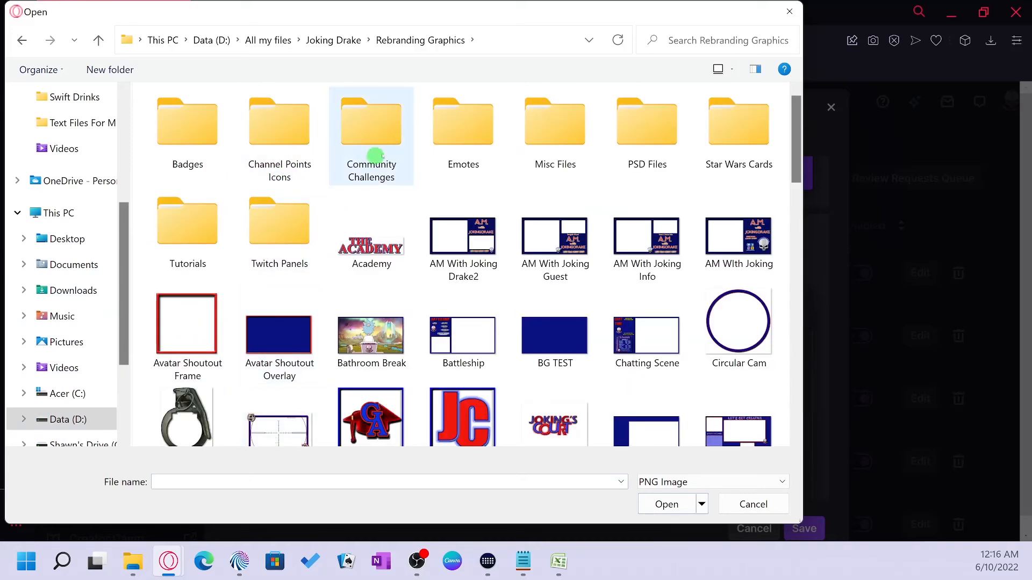
{"action": "double_click", "coordinate": [264, 131]}
Upload Jokers28, Jokers56 and Jokers112 as the 28×28, 56×56 and 112×112 reward icons
{"action": "left_click", "coordinate": [218, 160]}
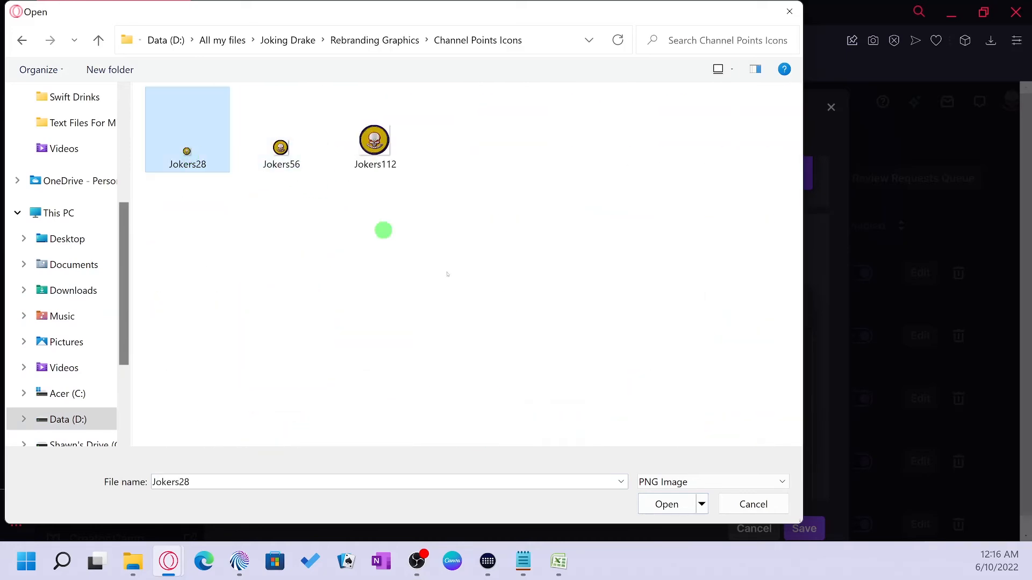
{"action": "left_click", "coordinate": [665, 503]}
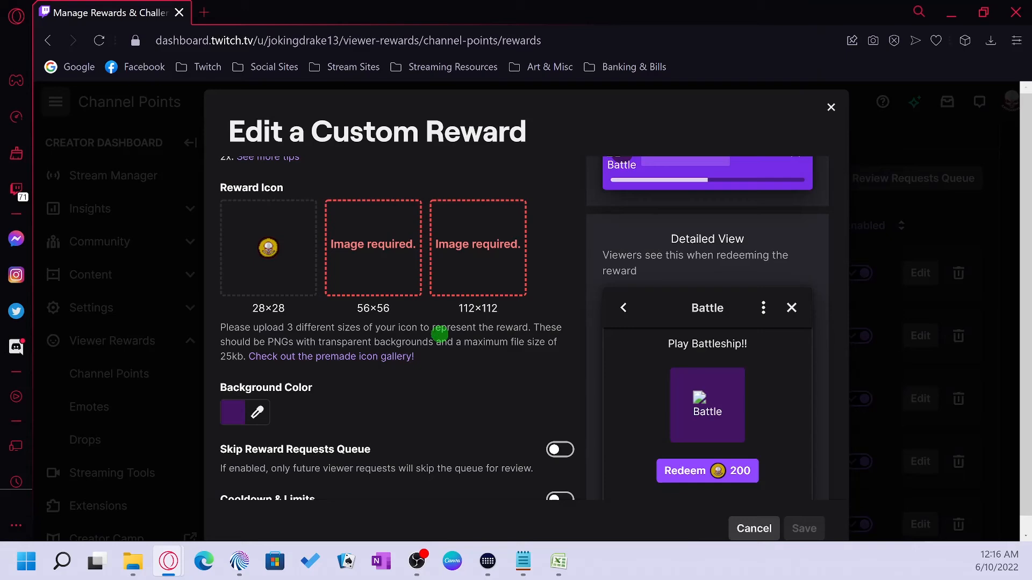
{"action": "left_click", "coordinate": [379, 236]}
{"action": "left_click", "coordinate": [520, 414]}
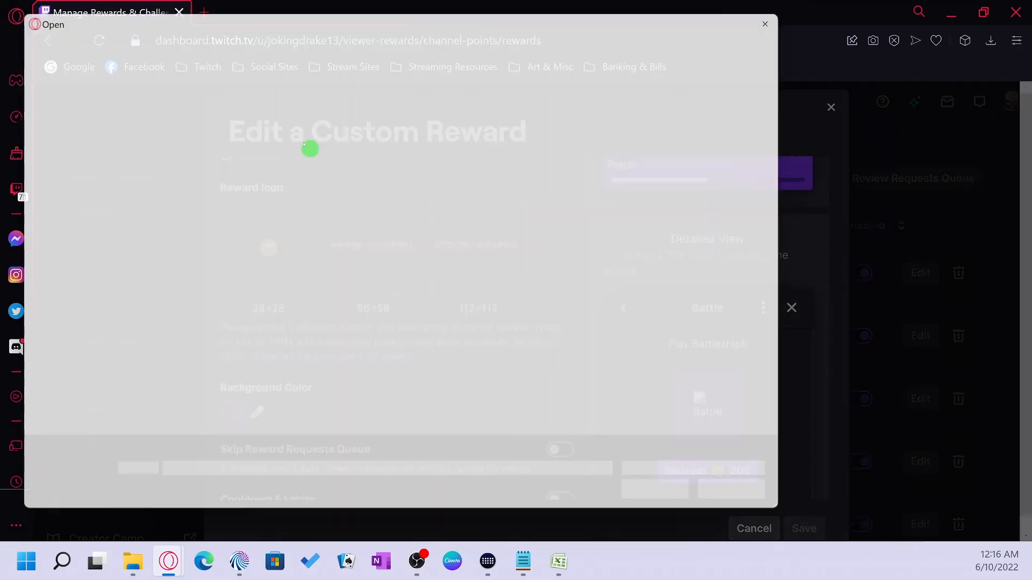
{"action": "left_click", "coordinate": [293, 148]}
{"action": "left_click", "coordinate": [667, 504]}
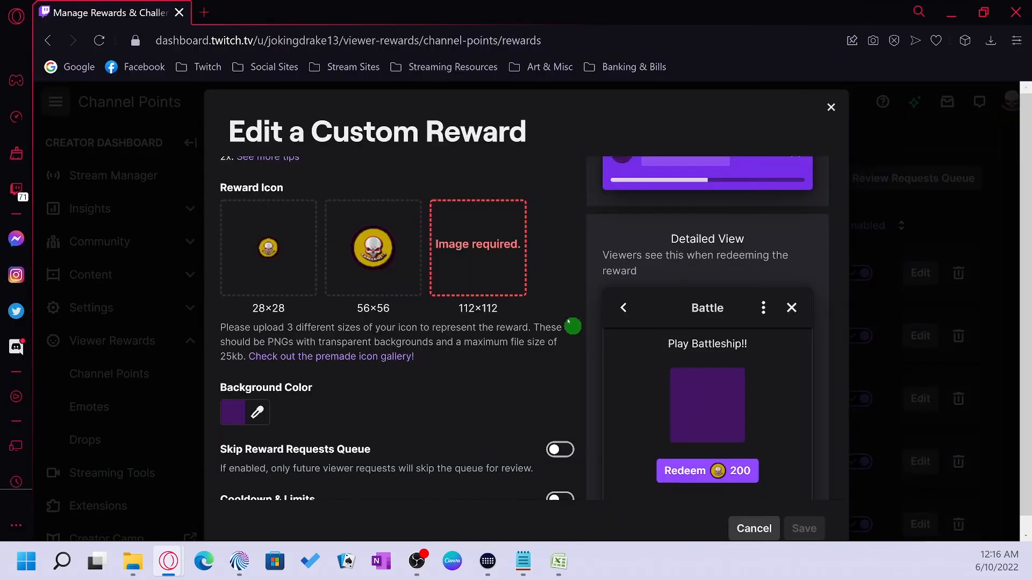
{"action": "left_click", "coordinate": [508, 253]}
{"action": "left_click", "coordinate": [541, 415]}
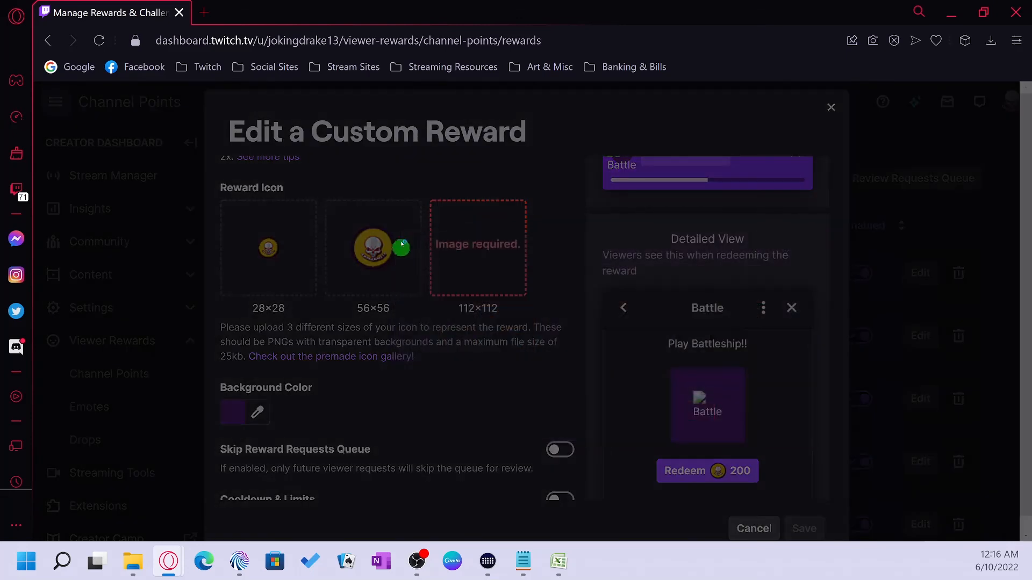
{"action": "left_click", "coordinate": [375, 141]}
{"action": "left_click", "coordinate": [669, 503]}
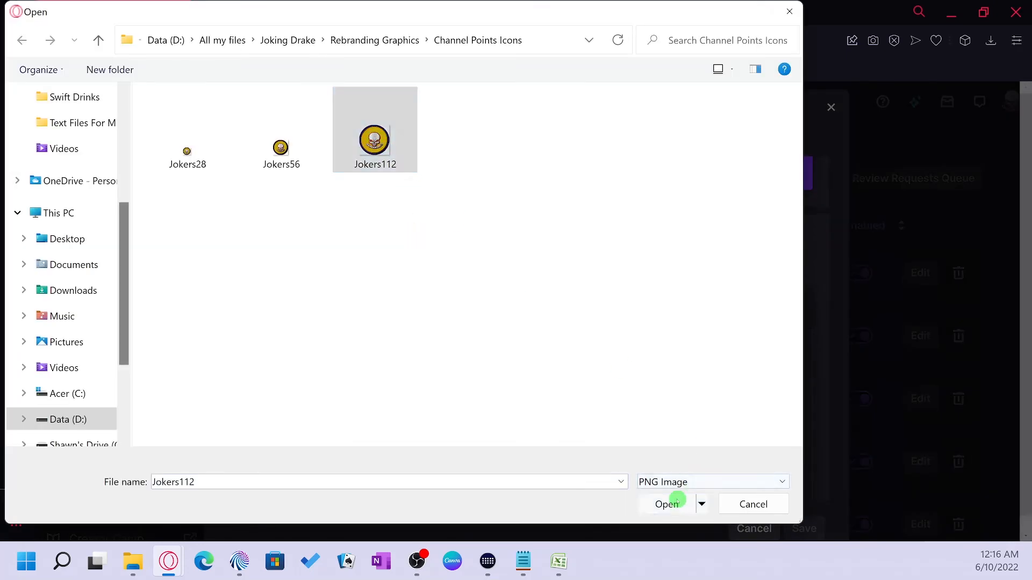
Set the Battle reward's background color to black (#000000)
{"action": "scroll", "coordinate": [450, 388], "scroll_direction": "down", "scroll_amount": 3}
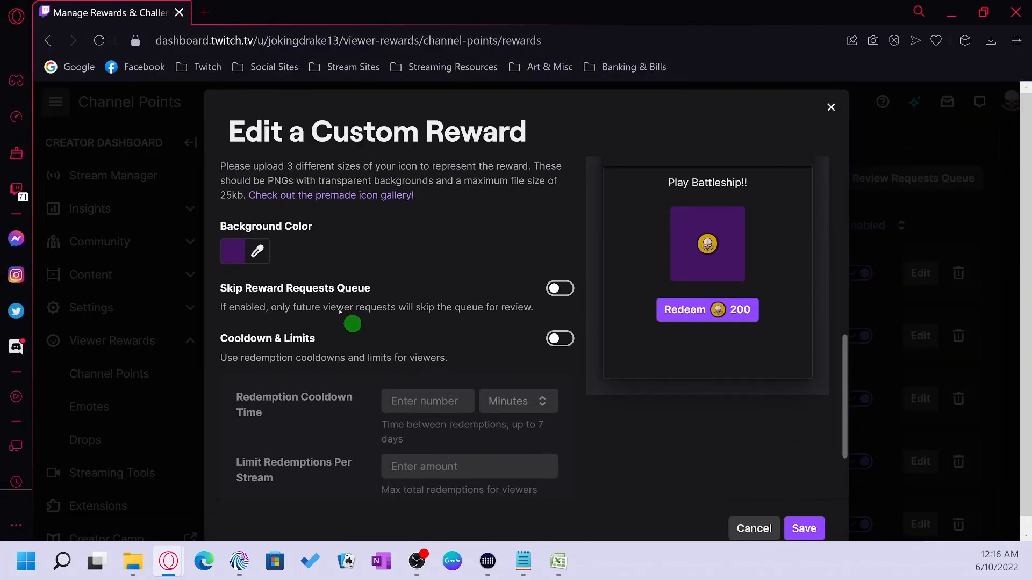
{"action": "left_click", "coordinate": [257, 250]}
{"action": "mouse_move", "coordinate": [329, 245]}
{"action": "left_mouse_down"}
{"action": "mouse_move", "coordinate": [320, 237]}
{"action": "mouse_move", "coordinate": [289, 264]}
{"action": "left_mouse_up"}
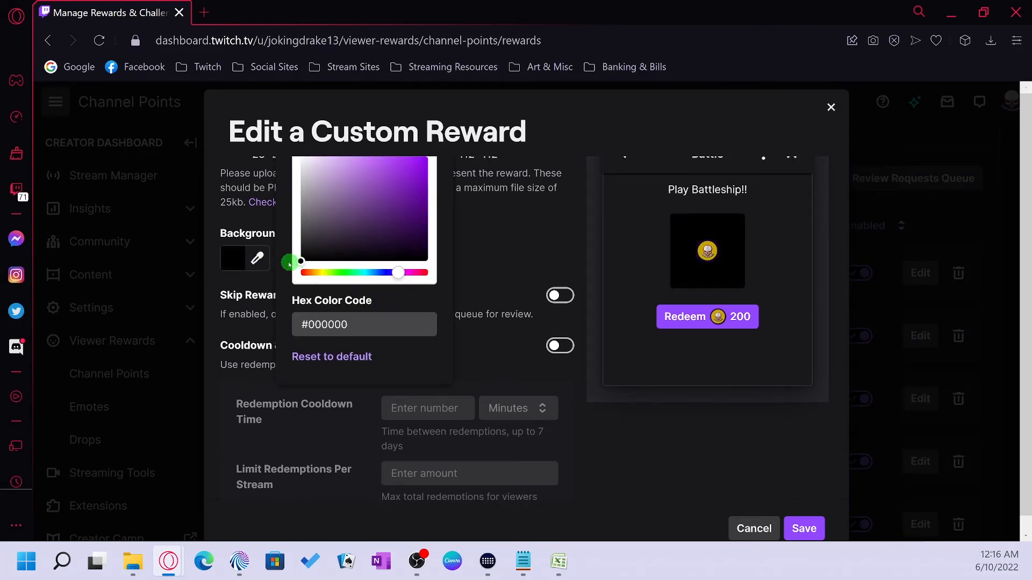
{"action": "left_click", "coordinate": [522, 264]}
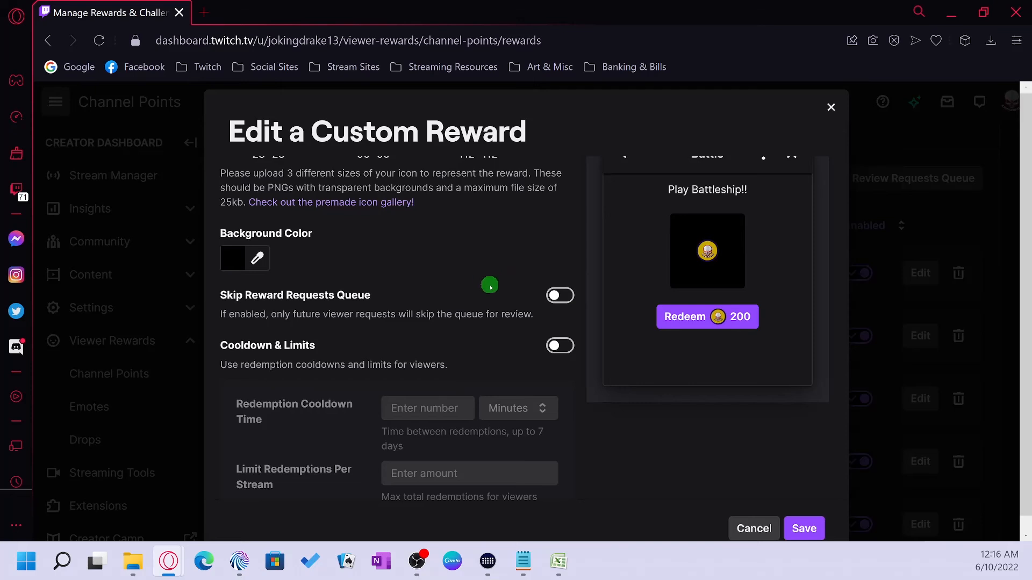
Enable Cooldown & Limits with a redemption cooldown of 20 minutes, and save the Battle reward
{"action": "left_click", "coordinate": [579, 346]}
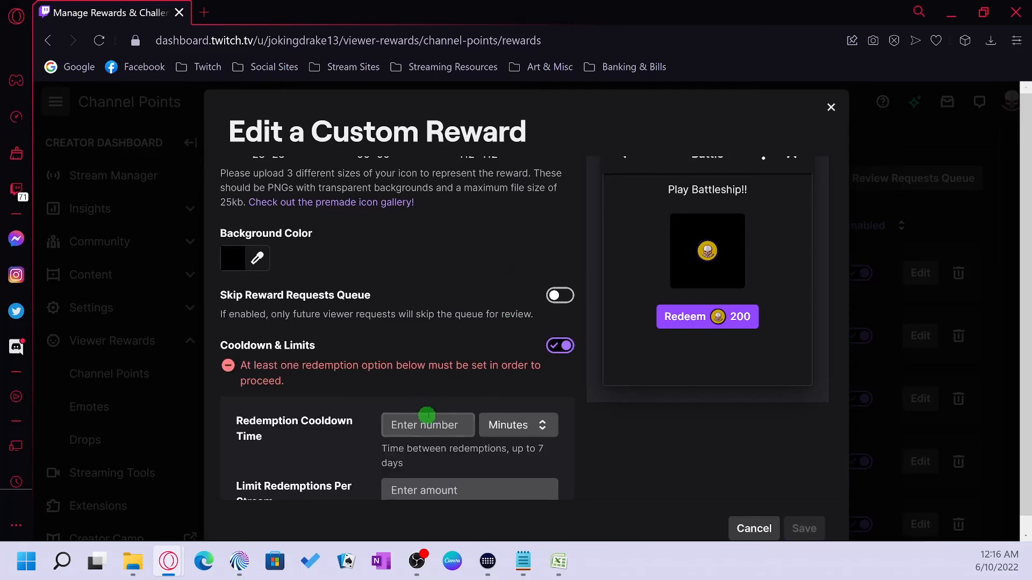
{"action": "left_click", "coordinate": [424, 427]}
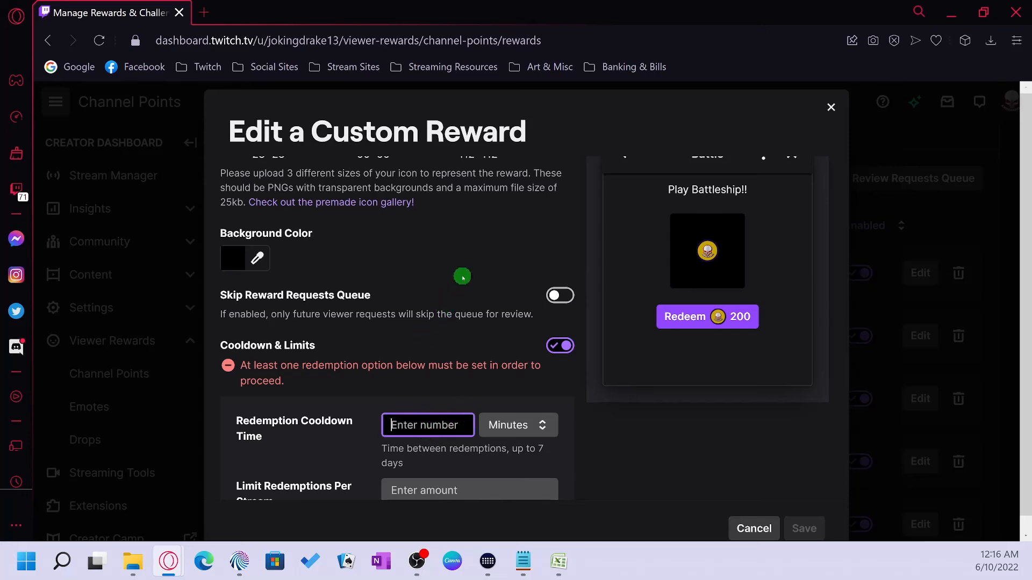
{"action": "type", "text": "20"}
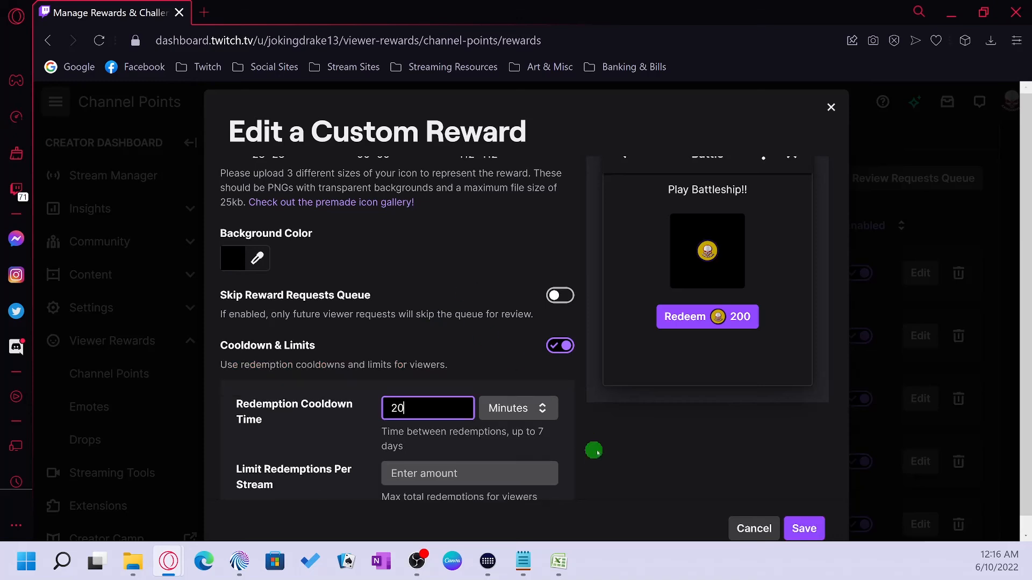
{"action": "scroll", "coordinate": [597, 438], "scroll_direction": "down", "scroll_amount": 2}
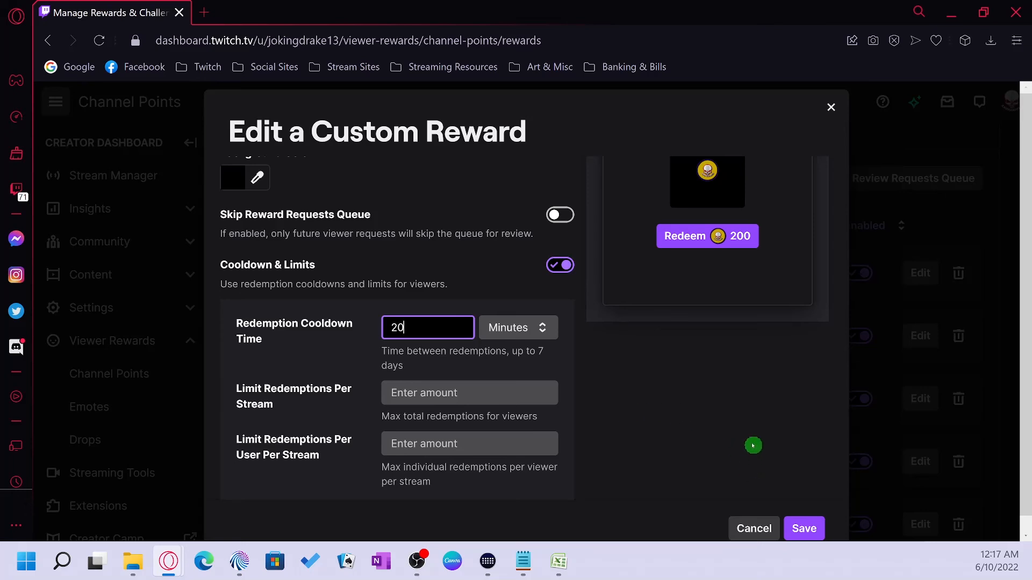
{"action": "scroll", "coordinate": [753, 445], "scroll_direction": "down", "scroll_amount": 1}
{"action": "left_click", "coordinate": [800, 509]}
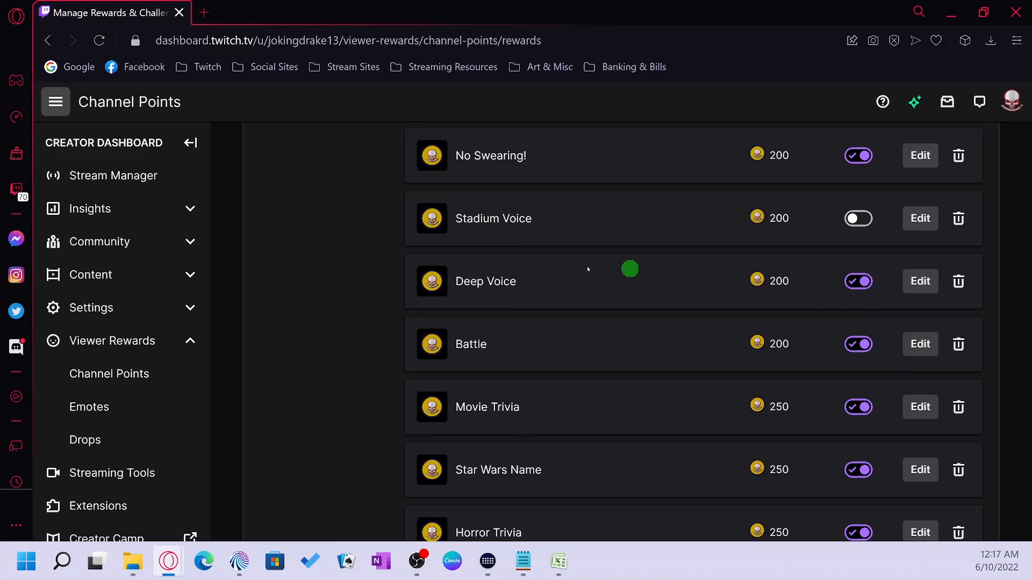
Go from the creator dashboard to the channel page and show its stream chat
{"action": "left_click", "coordinate": [1003, 107]}
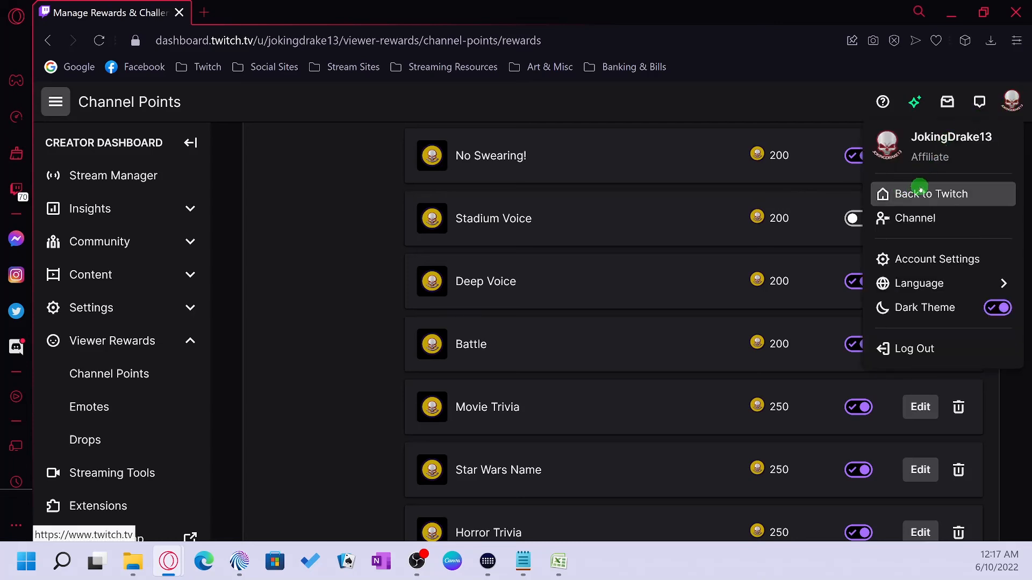
{"action": "left_click", "coordinate": [888, 217]}
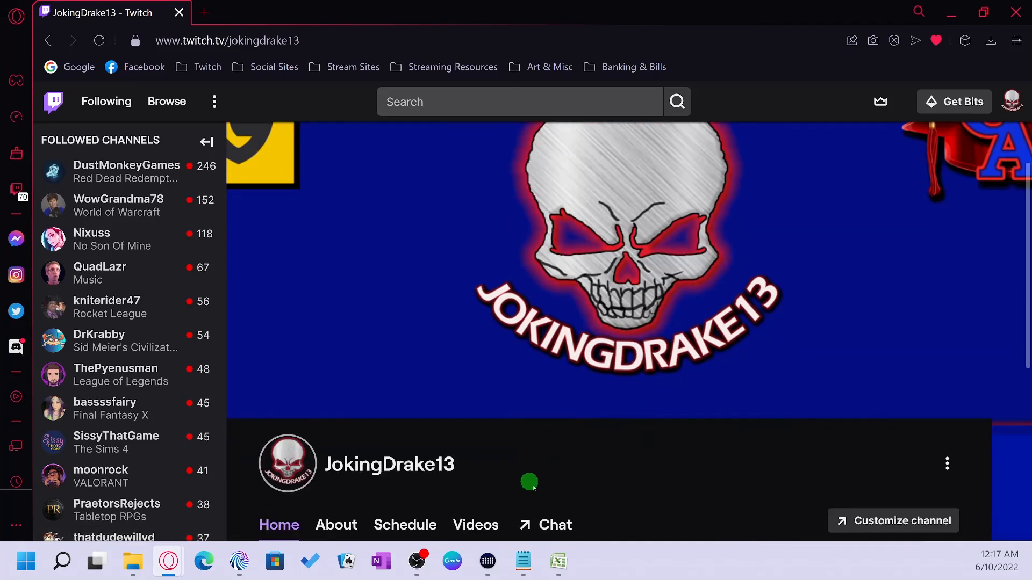
{"action": "left_click", "coordinate": [545, 525]}
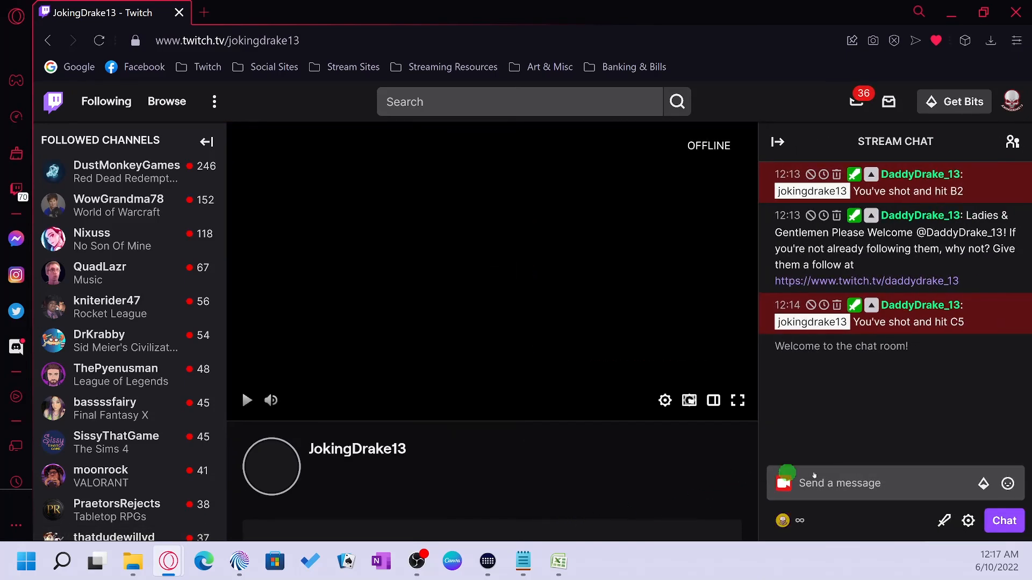
Redeem the Battle reward for 200 channel points from the chat's rewards list
{"action": "left_click", "coordinate": [815, 478]}
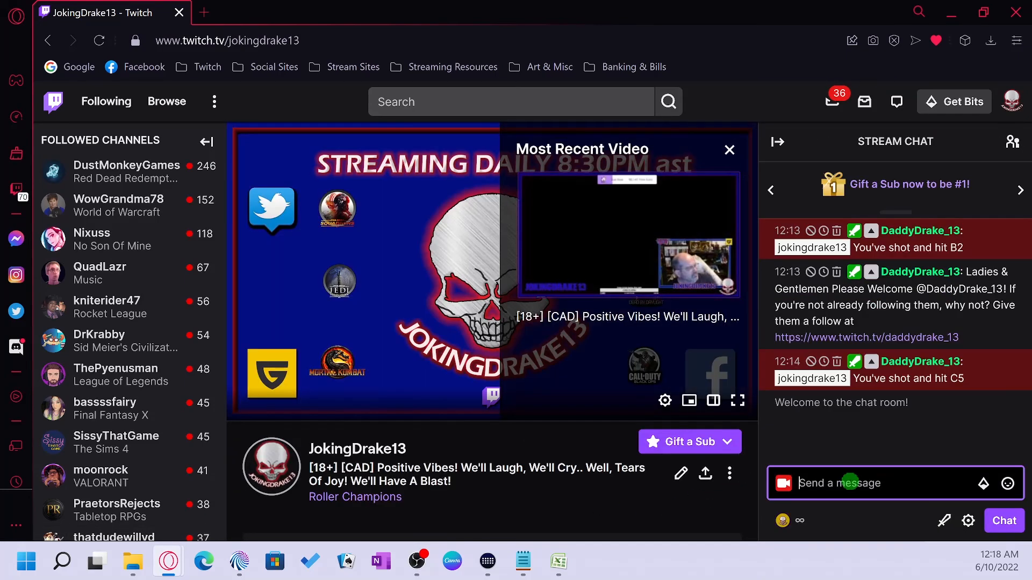
{"action": "left_click", "coordinate": [800, 521]}
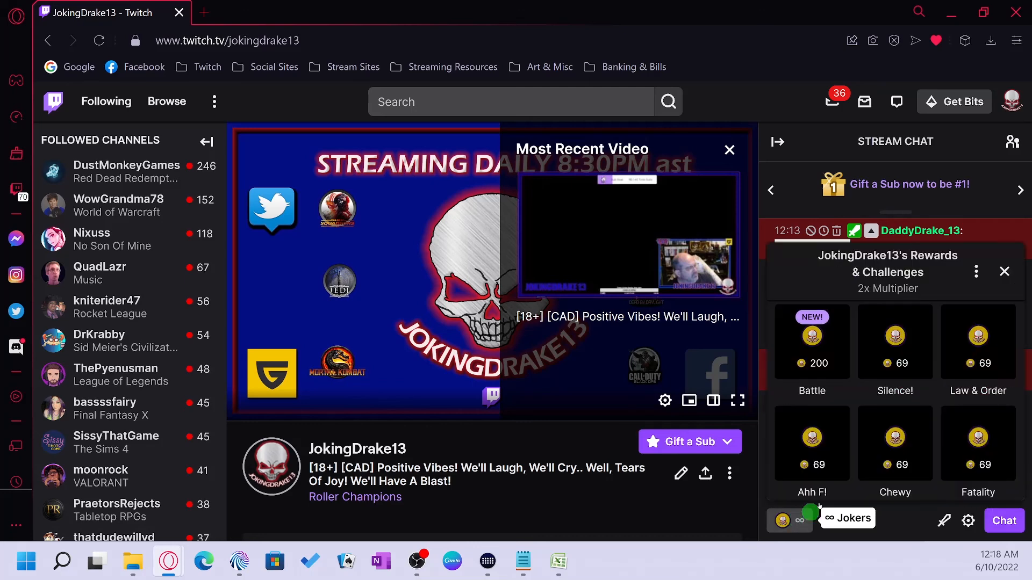
{"action": "left_click", "coordinate": [834, 365]}
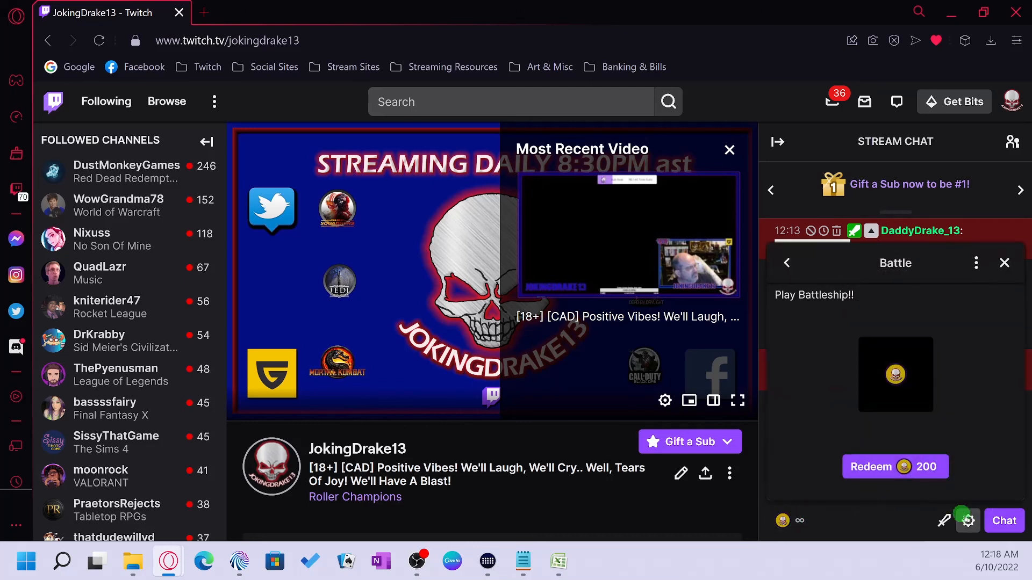
{"action": "left_click", "coordinate": [908, 474]}
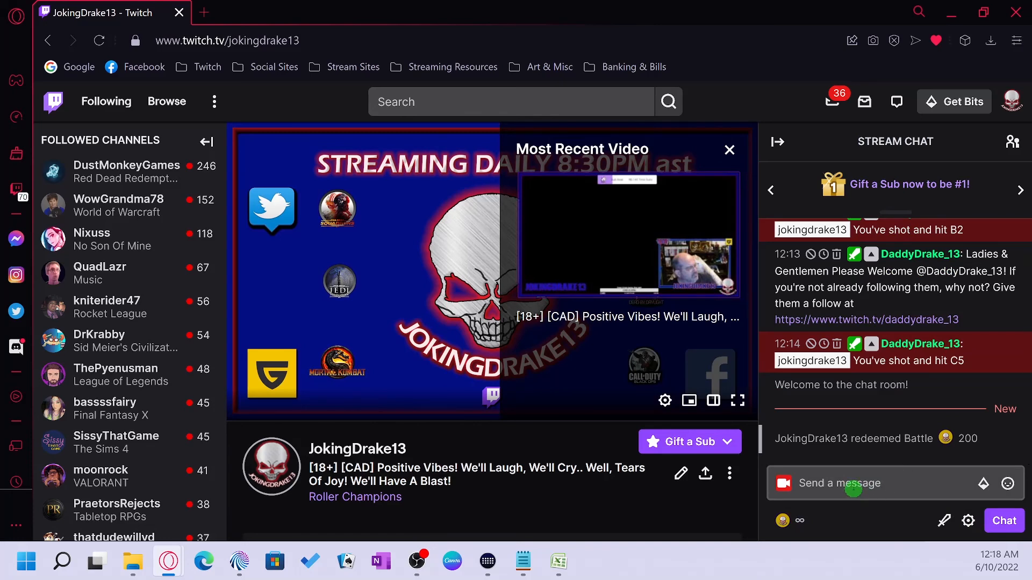
Bring back Mix It Up's Battle command editor and save the command
{"action": "mouse_move", "coordinate": [240, 562]}
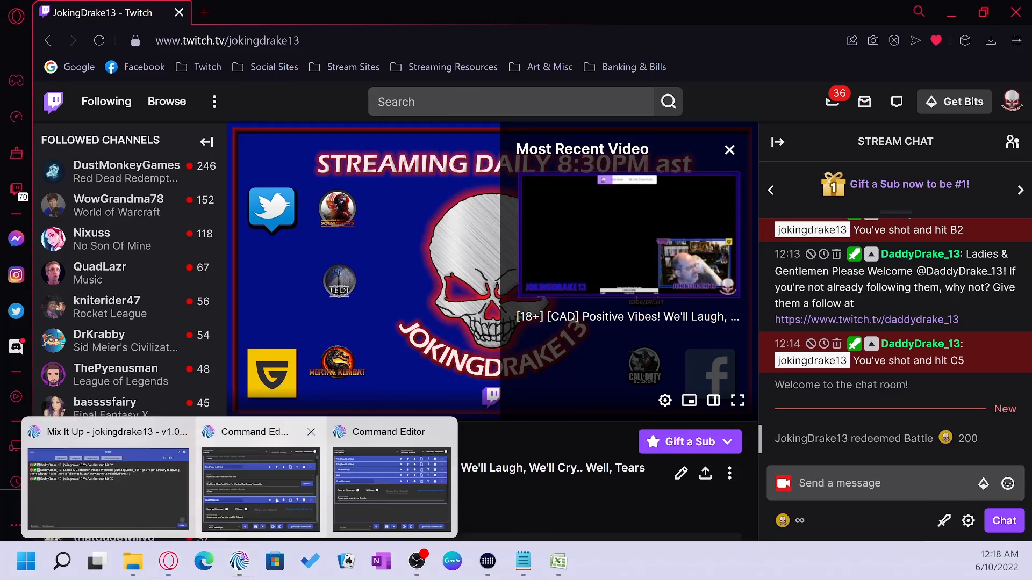
{"action": "left_click", "coordinate": [277, 501]}
{"action": "left_click", "coordinate": [570, 525]}
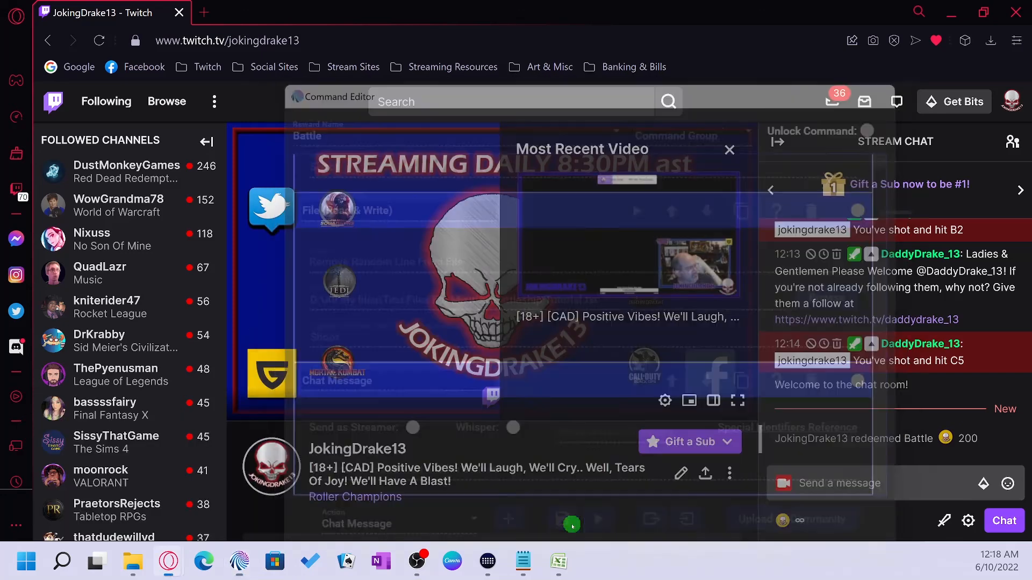
Find the Battle reward in the chat's rewards list, check whether it can be redeemed again, and minimize the browser
{"action": "left_click", "coordinate": [784, 522]}
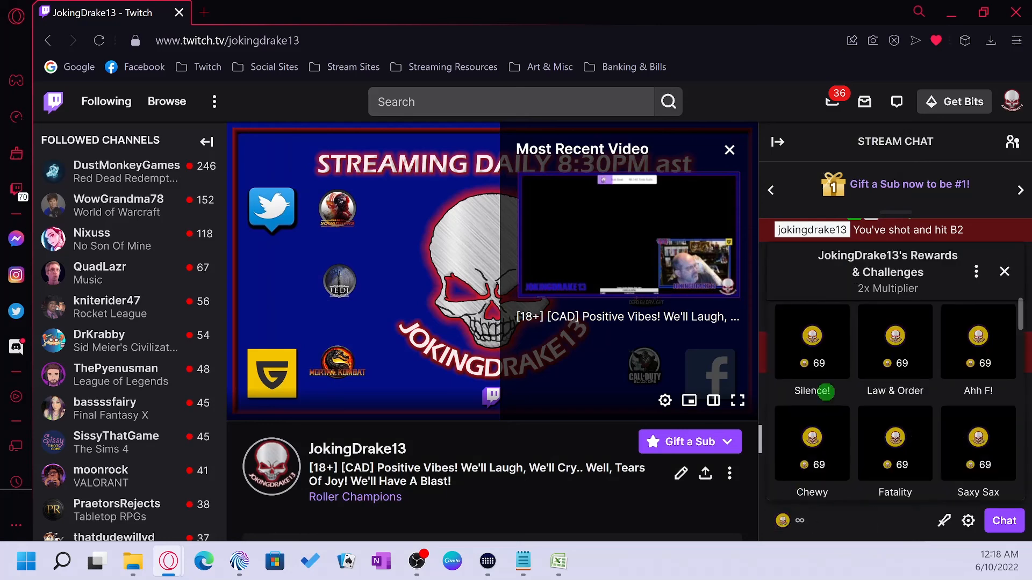
{"action": "scroll", "coordinate": [849, 392], "scroll_direction": "down", "scroll_amount": 2}
{"action": "scroll", "coordinate": [860, 392], "scroll_direction": "up", "scroll_amount": 2}
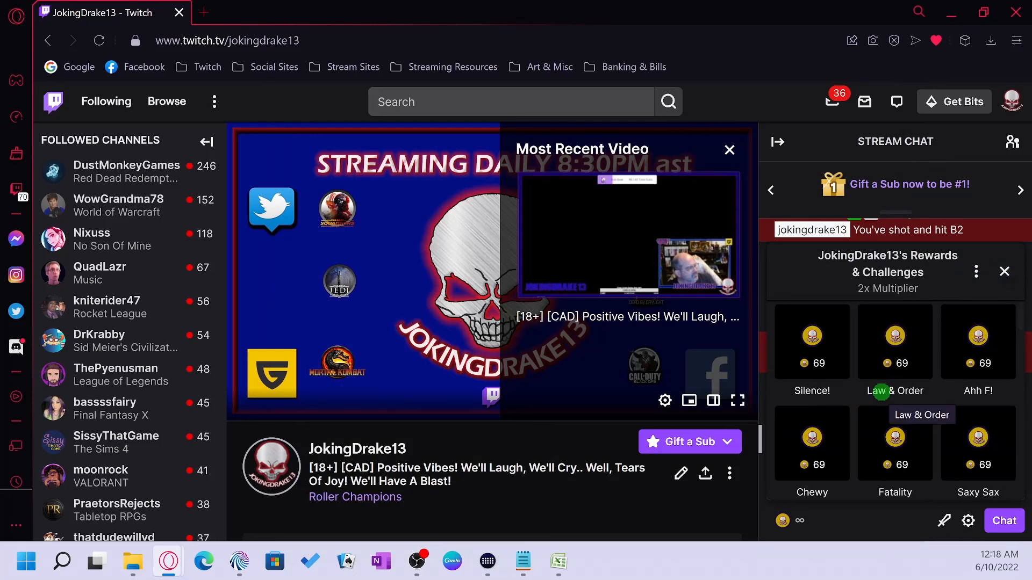
{"action": "scroll", "coordinate": [880, 392], "scroll_direction": "down", "scroll_amount": 4}
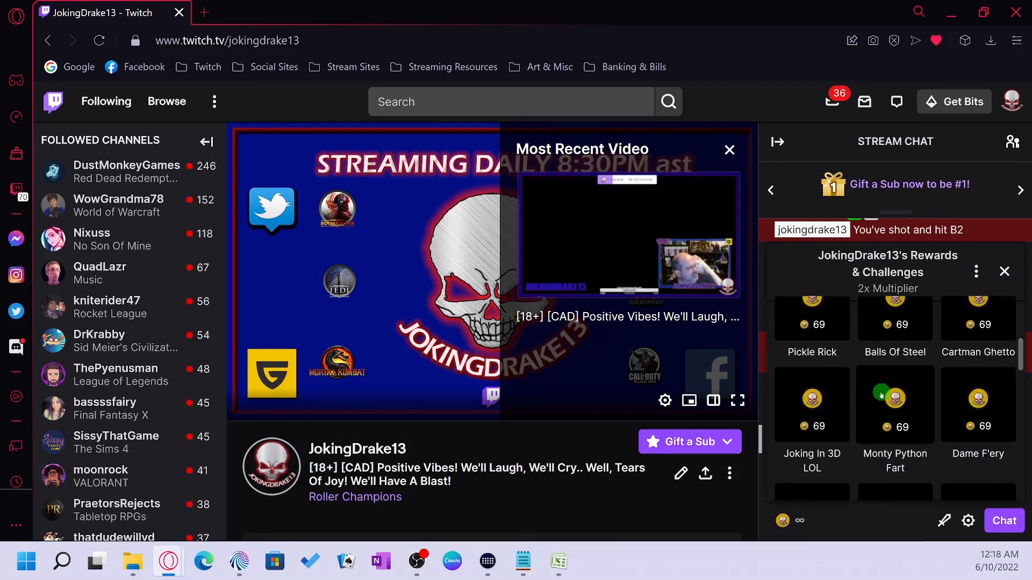
{"action": "scroll", "coordinate": [881, 394], "scroll_direction": "down", "scroll_amount": 5}
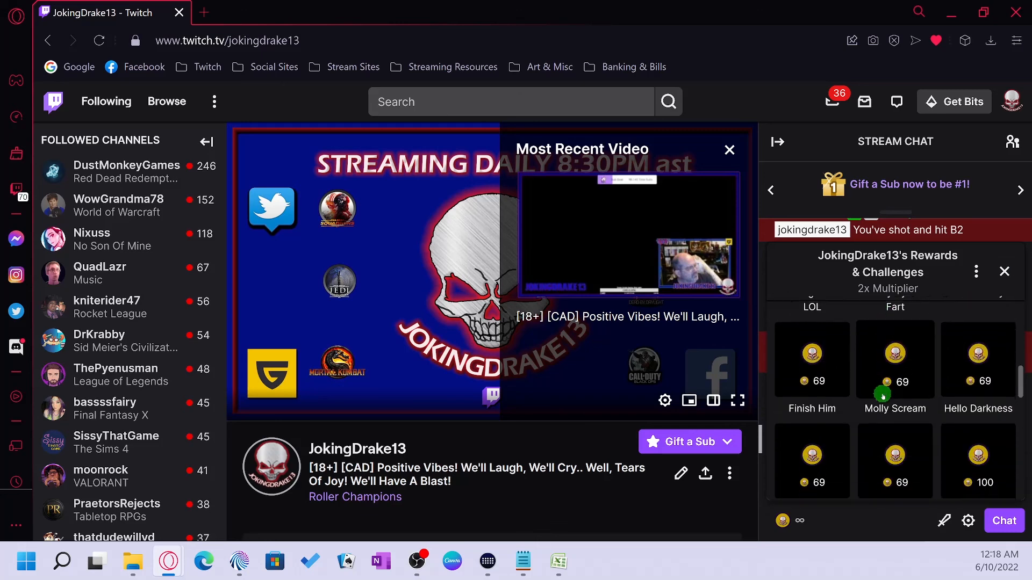
{"action": "scroll", "coordinate": [883, 396], "scroll_direction": "down", "scroll_amount": 3}
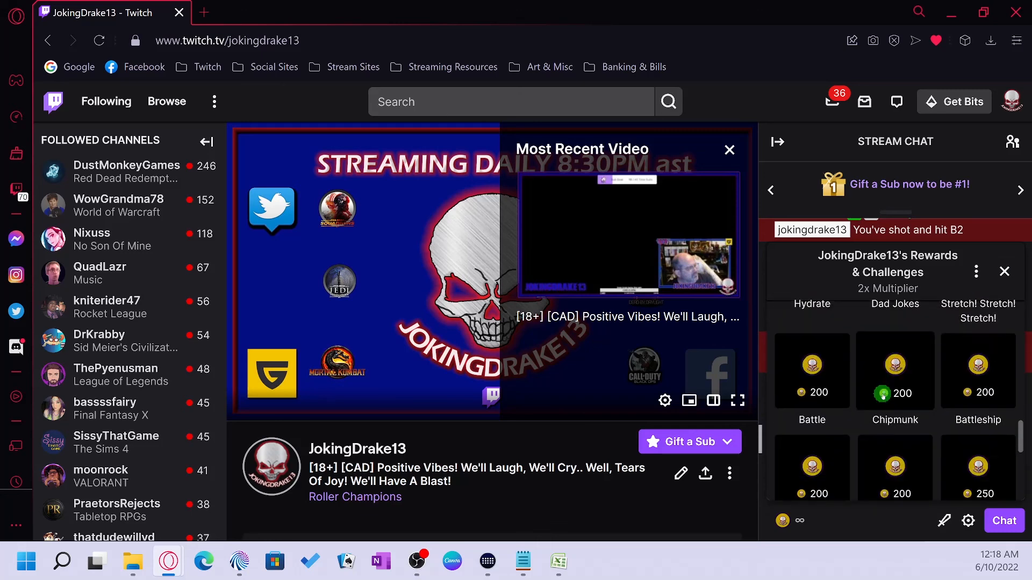
{"action": "left_click", "coordinate": [824, 396]}
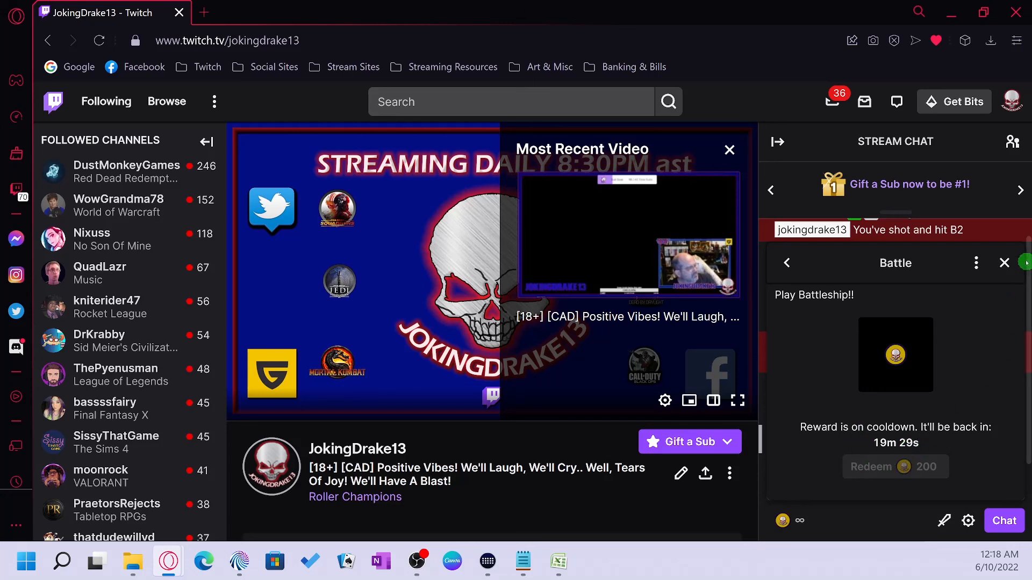
{"action": "left_click", "coordinate": [1005, 262]}
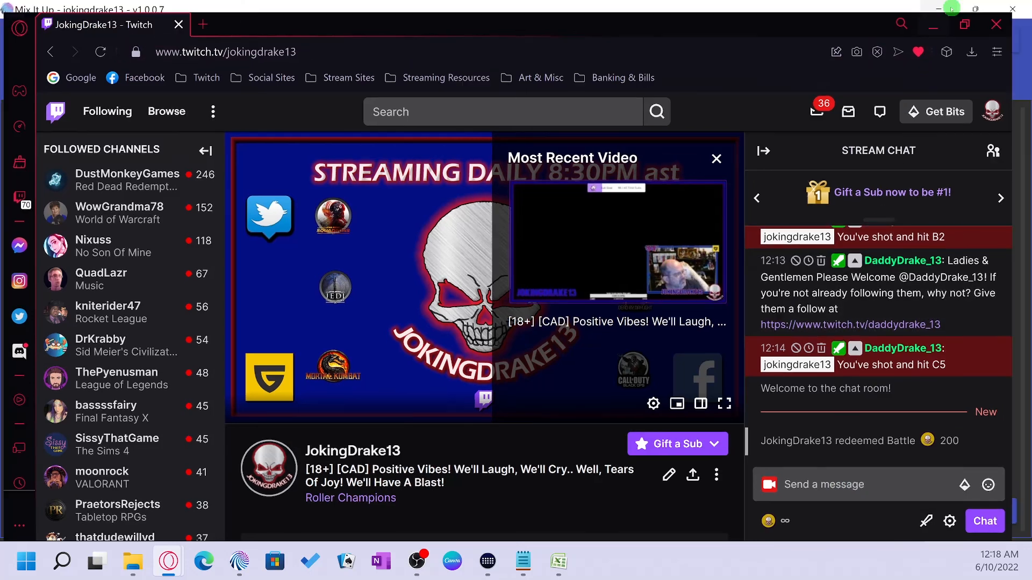
{"action": "left_click", "coordinate": [954, 16]}
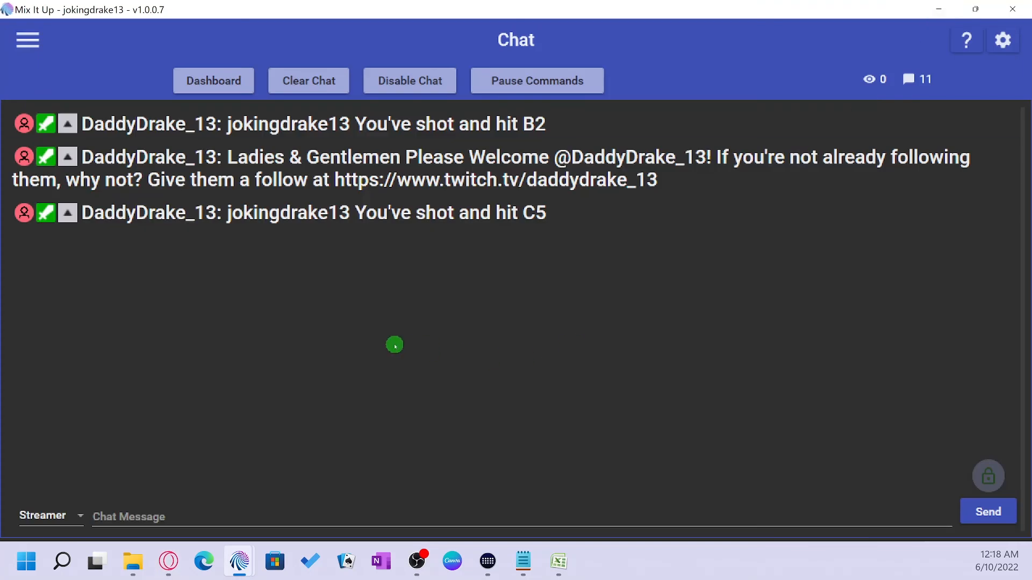